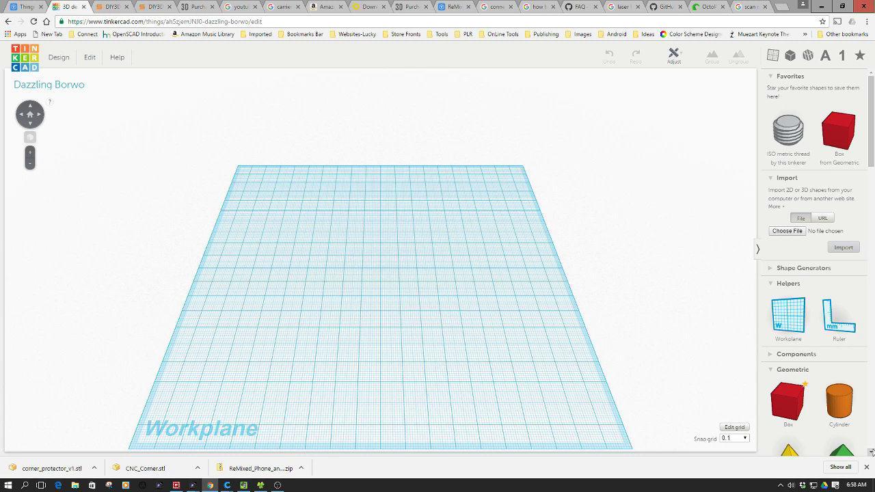
Place a Cylinder from the Geometric shapes onto the Dazzling Borwo workplane
drag(845, 410, 348, 278)
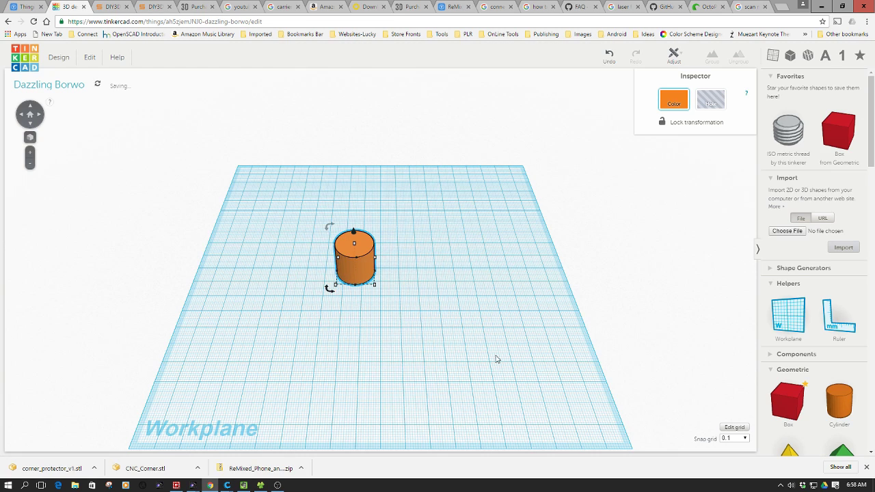
Place the Ruler and size the cylinder to 60 × 60 mm
drag(828, 327, 322, 288)
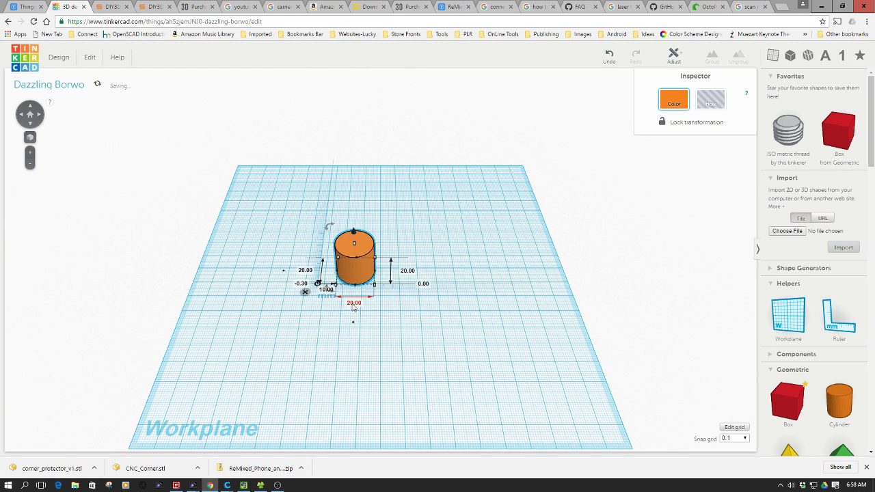
click(354, 303)
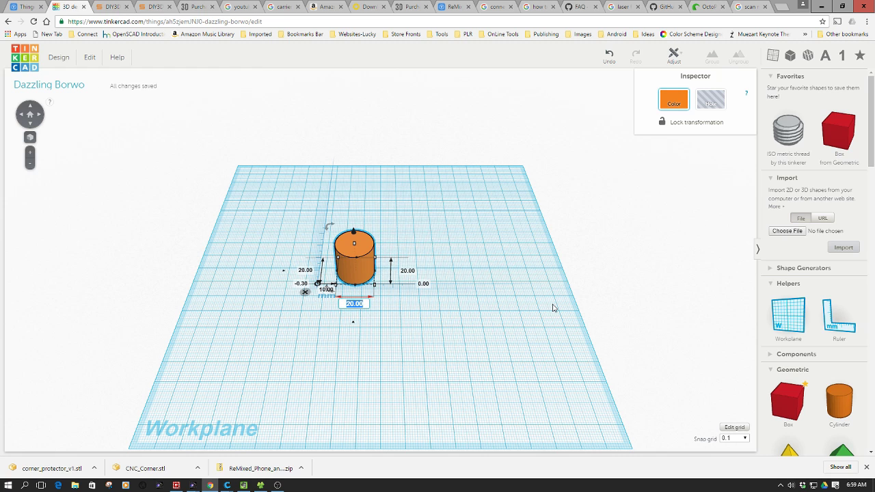
text(60)
key(Return)
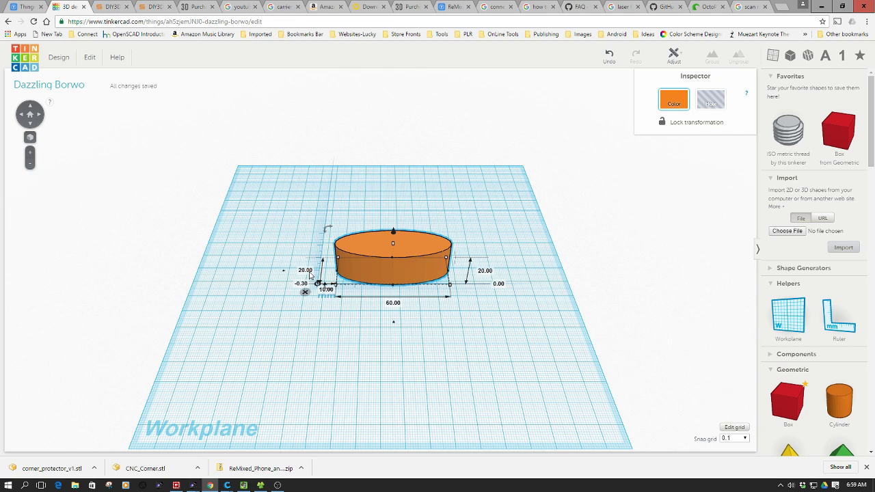
click(306, 270)
text(60)
key(Return)
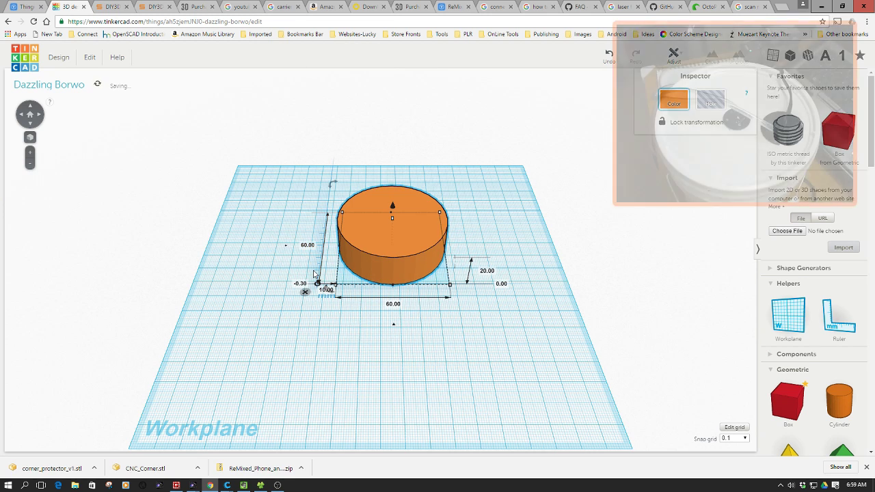
Make the cylinder 3 mm tall and move the disc toward the front
click(491, 272)
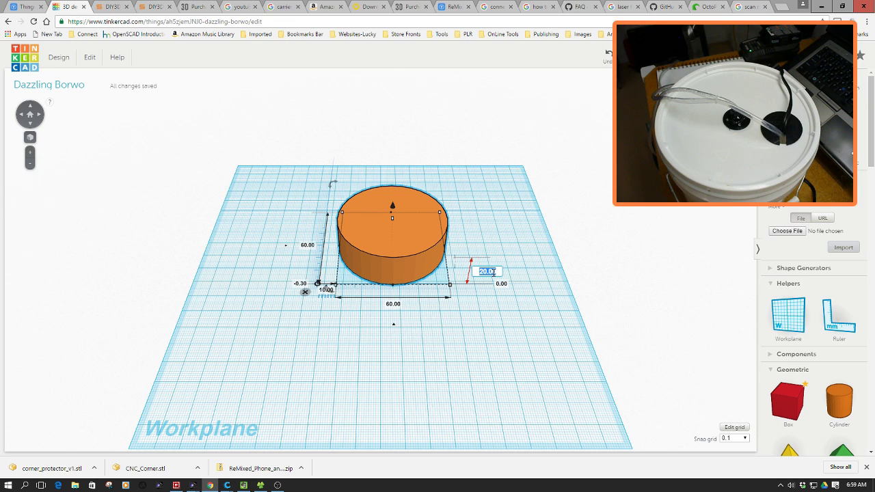
text(3)
key(Return)
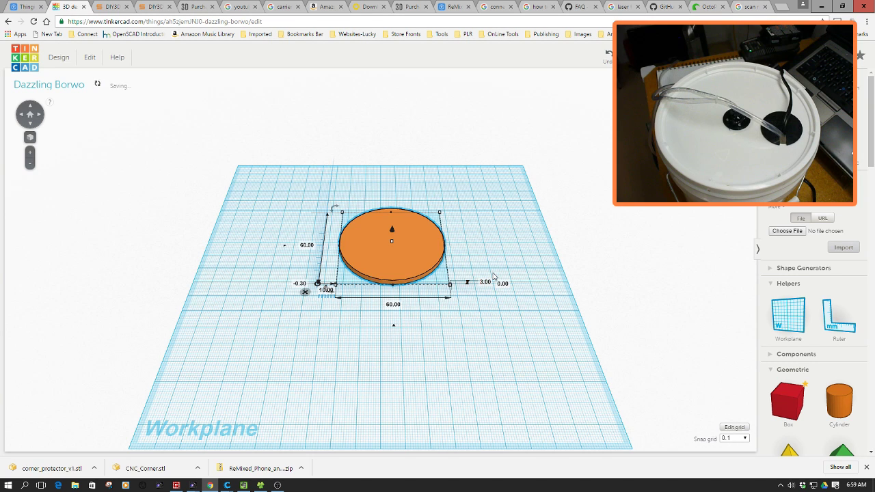
drag(404, 270, 373, 307)
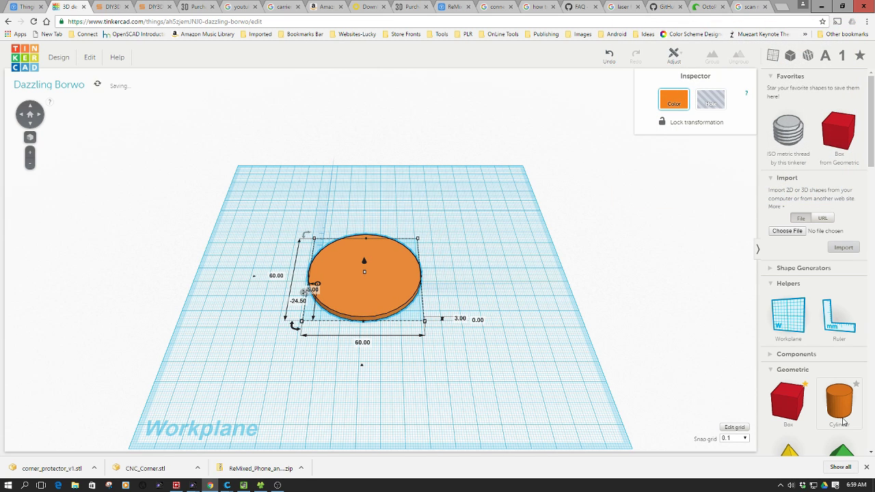
Add a second cylinder sized 50 × 50 mm, move it forward, then add a third cylinder
drag(840, 403, 472, 287)
click(472, 289)
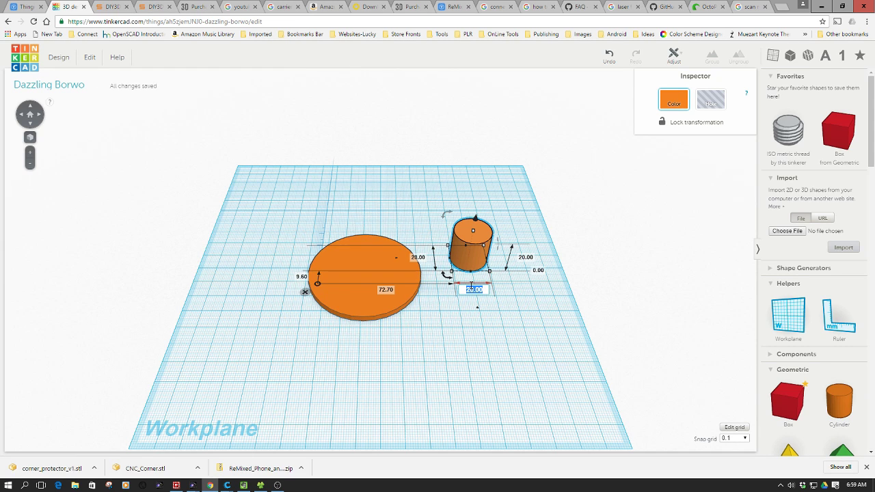
text(50)
key(Return)
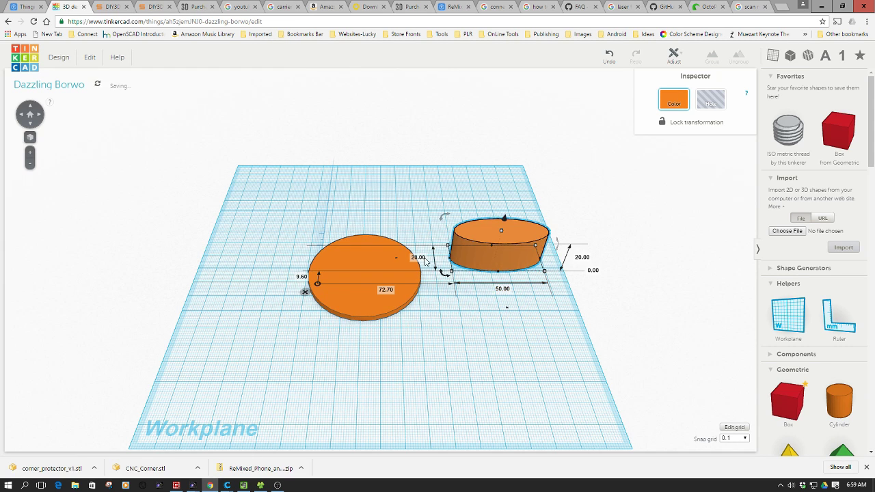
click(425, 260)
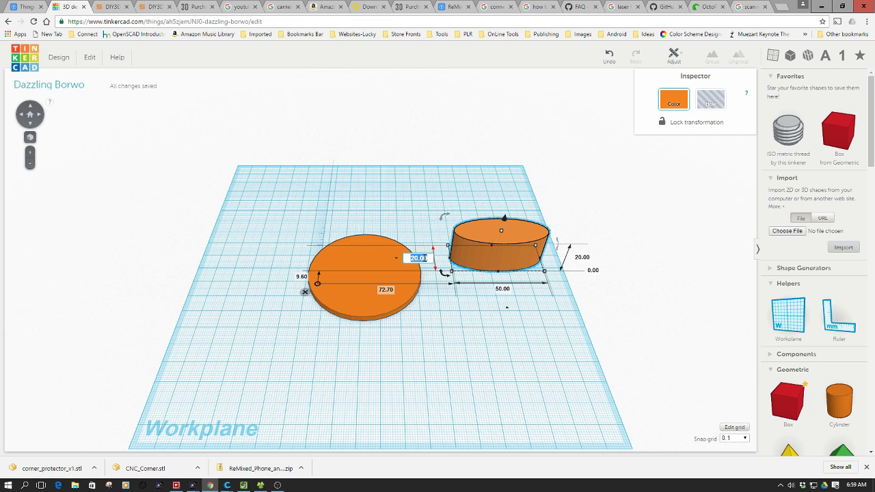
text(50)
key(Return)
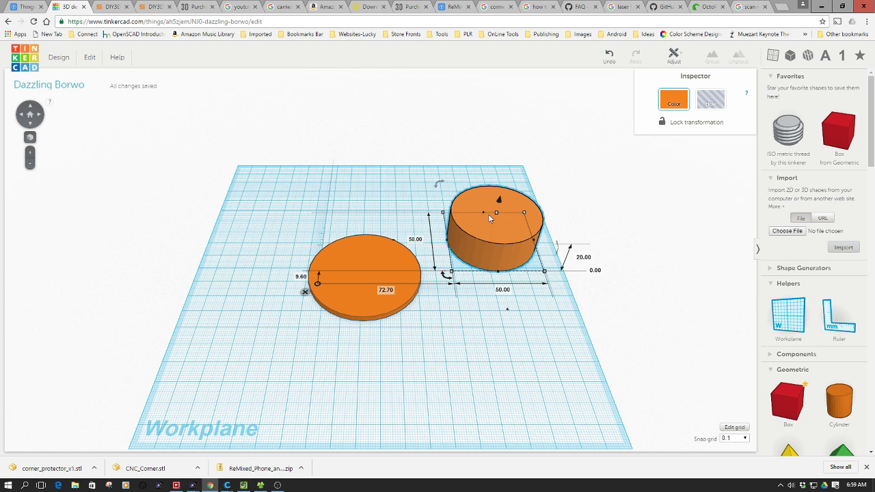
drag(489, 218, 484, 315)
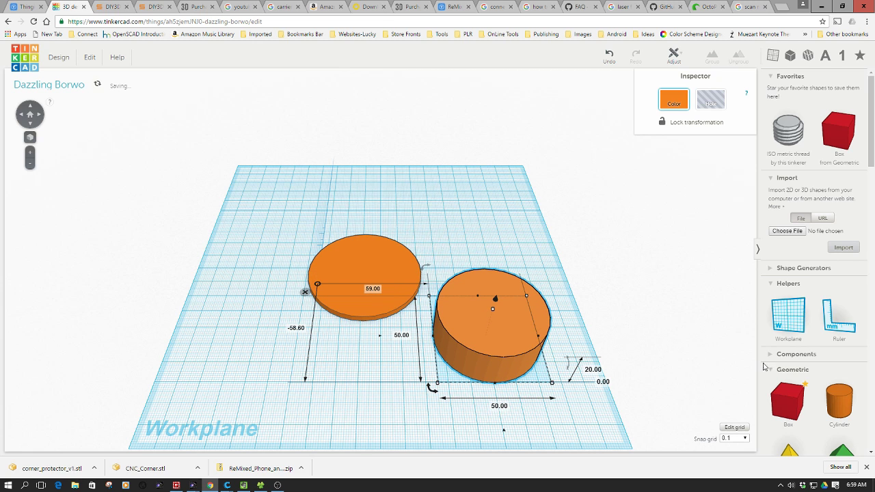
drag(842, 400, 448, 200)
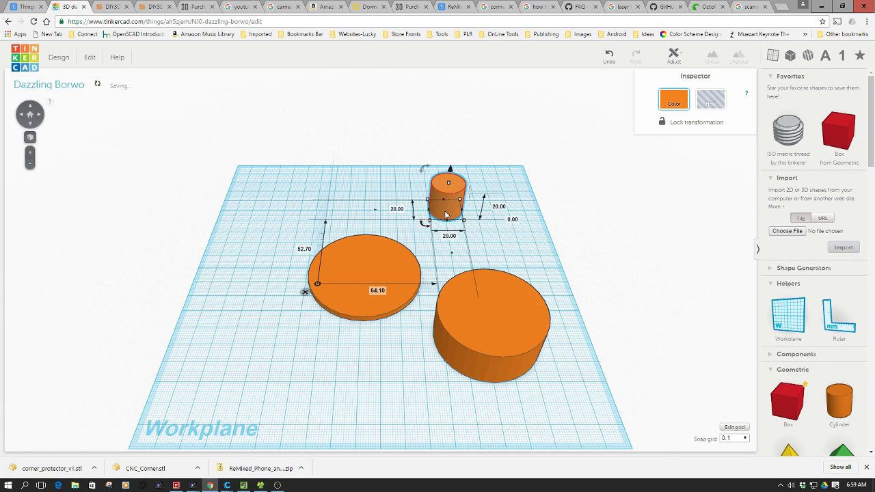
Size the third cylinder to 40 × 40 mm and make it a Hole
click(450, 236)
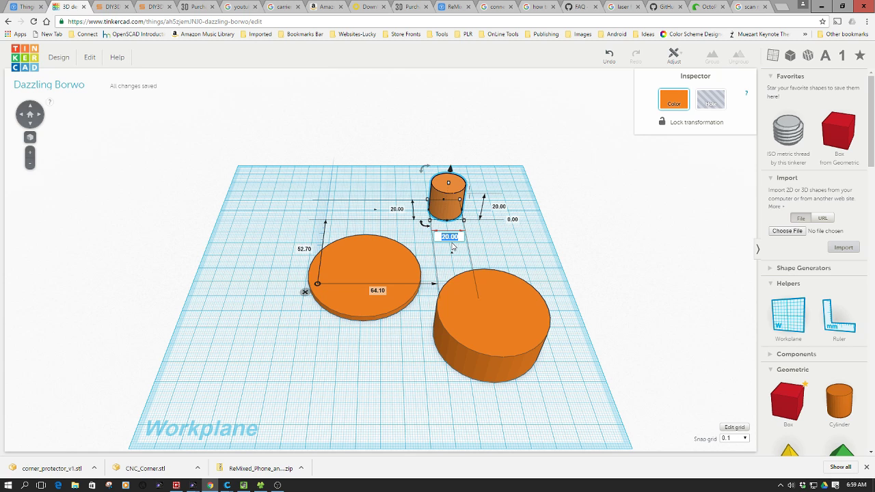
text(40)
click(395, 209)
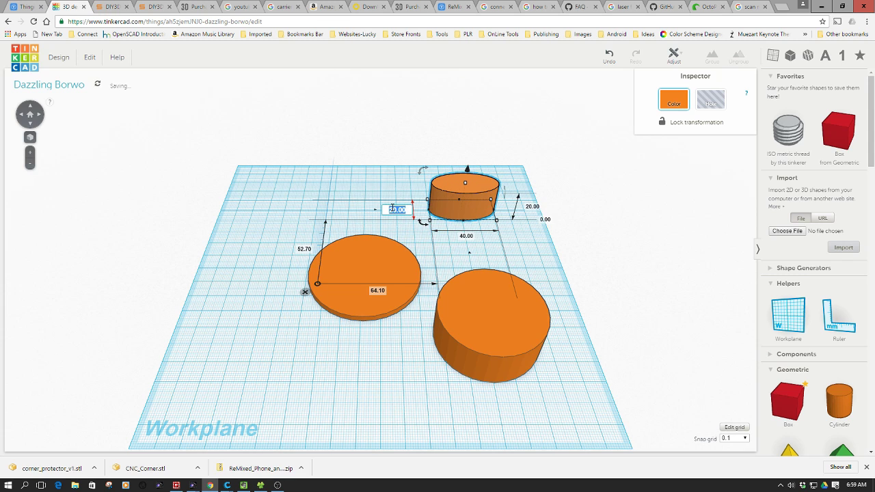
text(40)
key(Return)
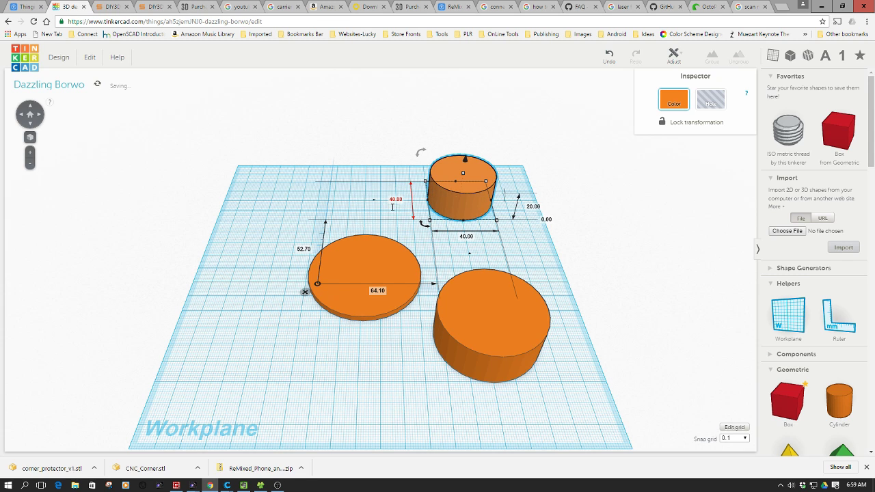
click(711, 100)
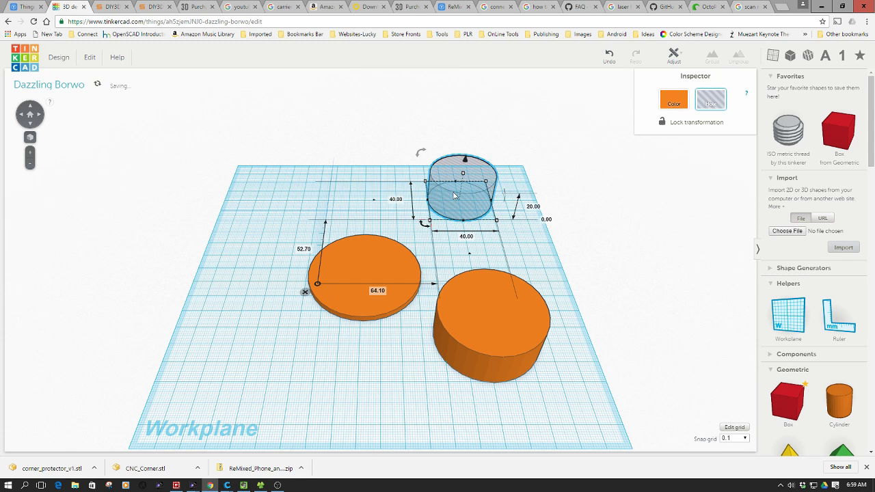
Lower the 40 mm hole into the top of the 50 mm orange cylinder
drag(458, 203, 480, 334)
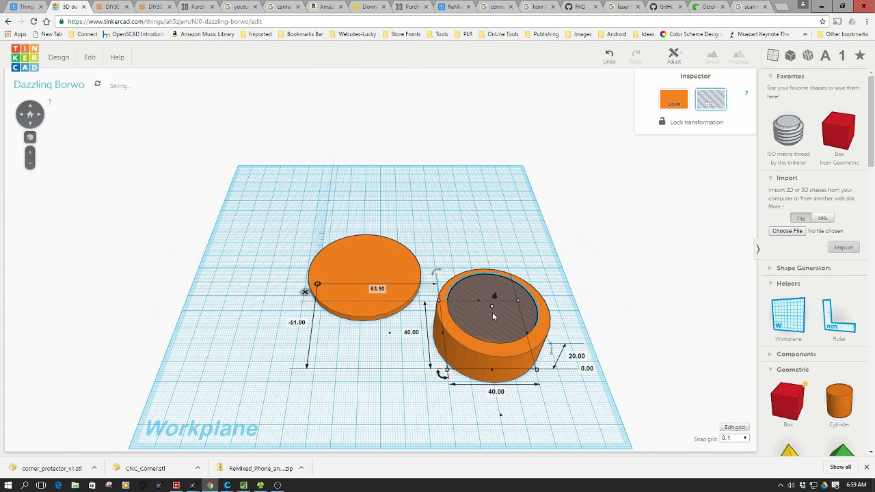
drag(493, 302, 513, 205)
drag(513, 241, 499, 293)
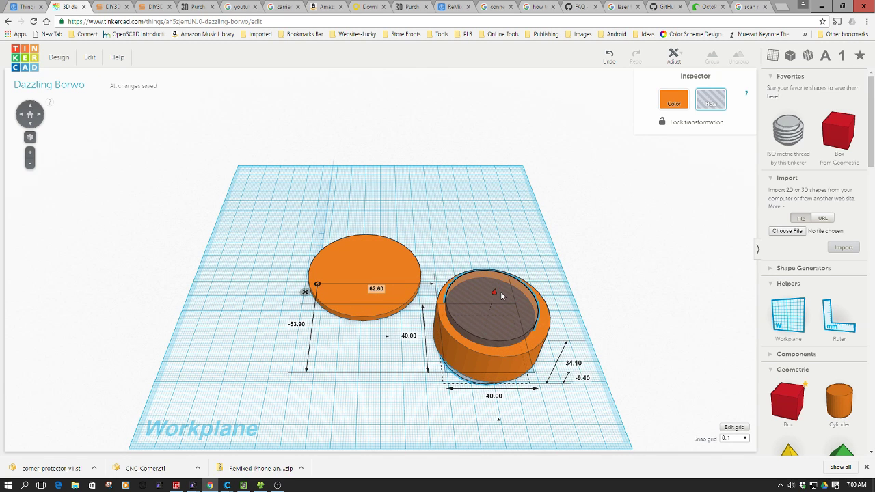
click(588, 293)
Centre the 40 mm hole in the 50 mm cylinder using Adjust > Align
right_drag(589, 293, 545, 294)
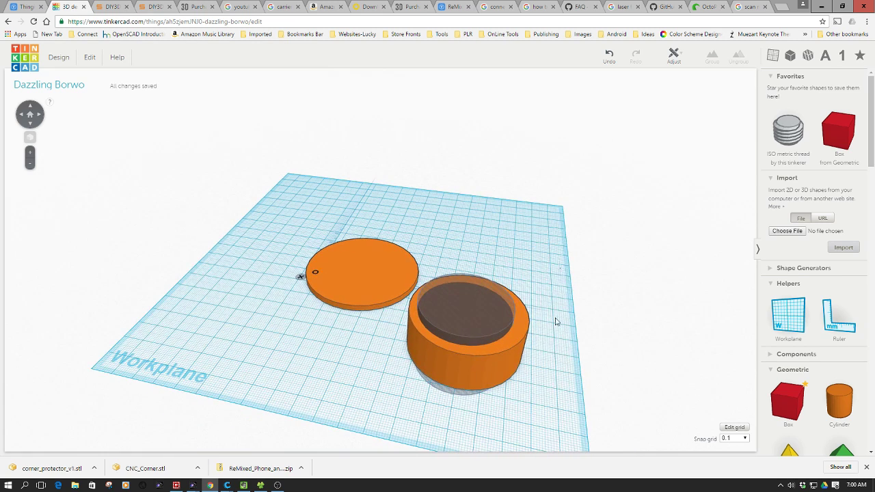
drag(561, 269, 456, 398)
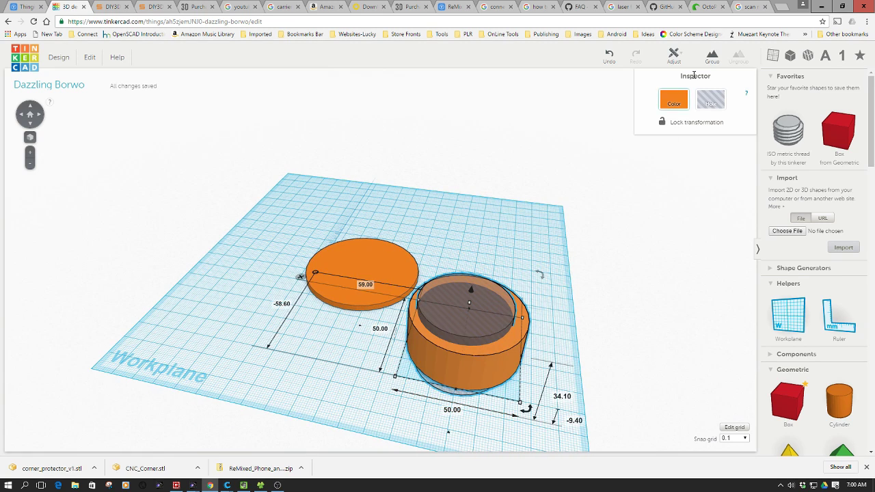
click(673, 55)
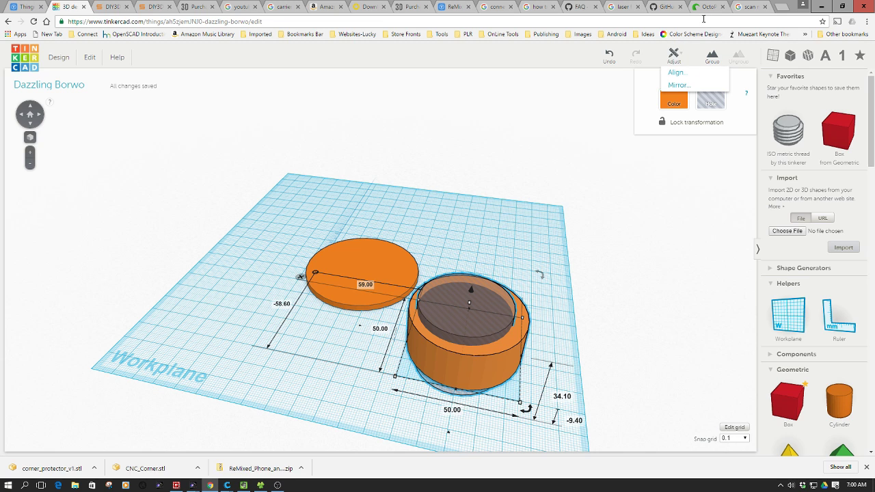
click(675, 72)
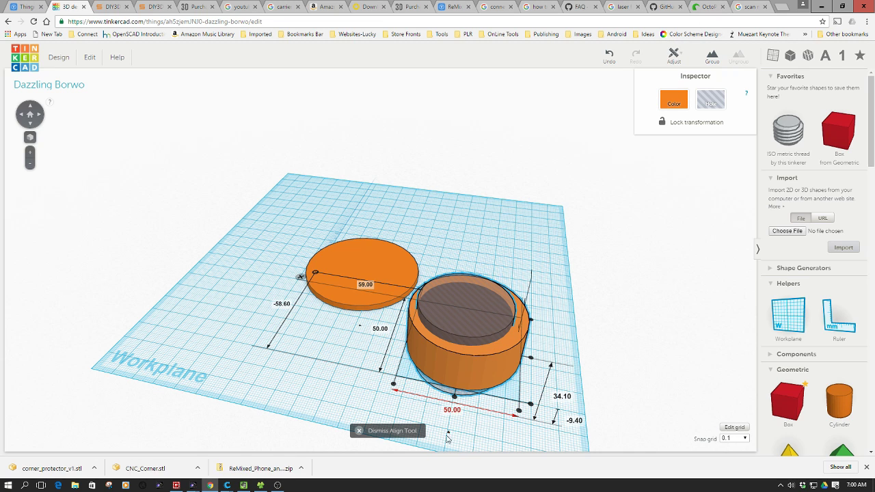
click(455, 397)
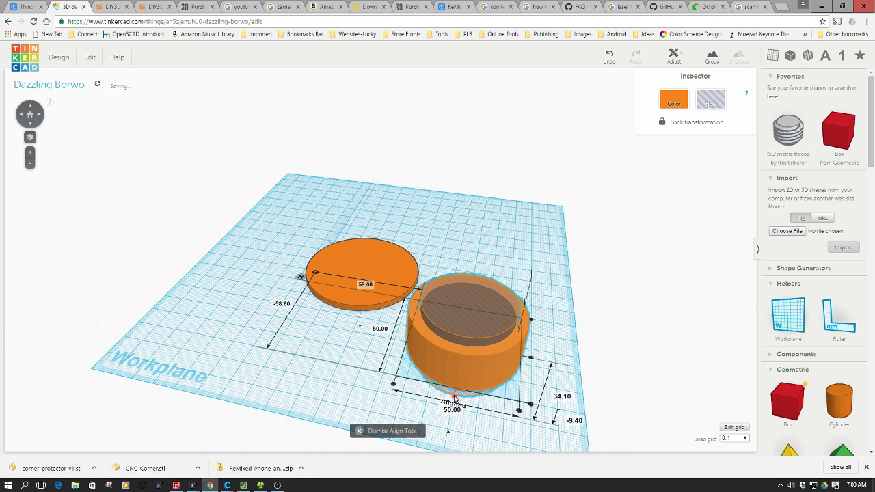
click(571, 348)
right_drag(361, 384, 397, 421)
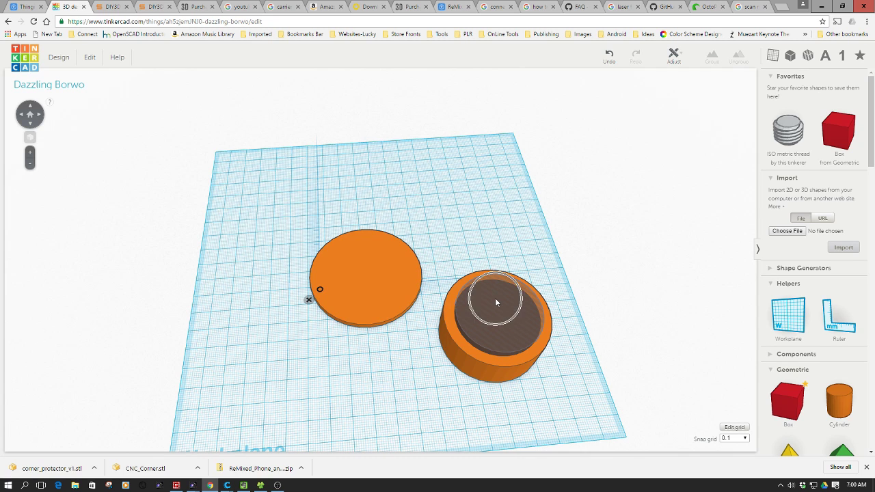
Enlarge the hole to 45 × 45 mm and reposition it over the cylinder
click(508, 310)
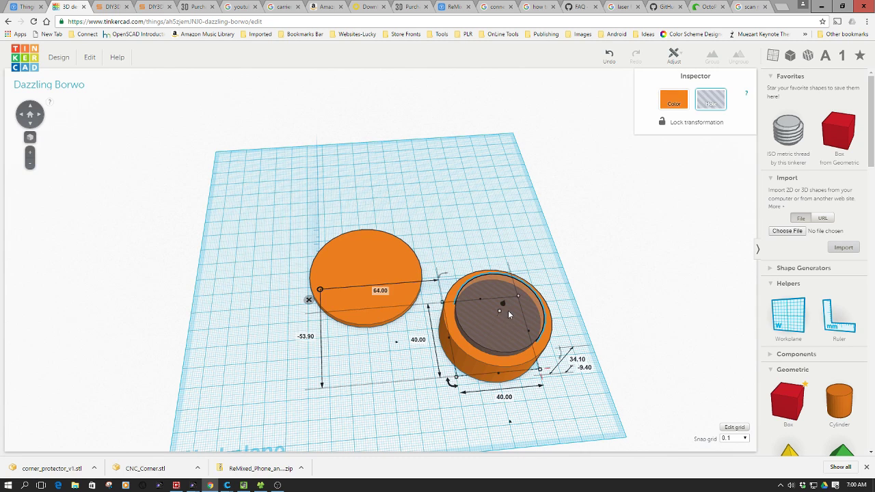
click(515, 396)
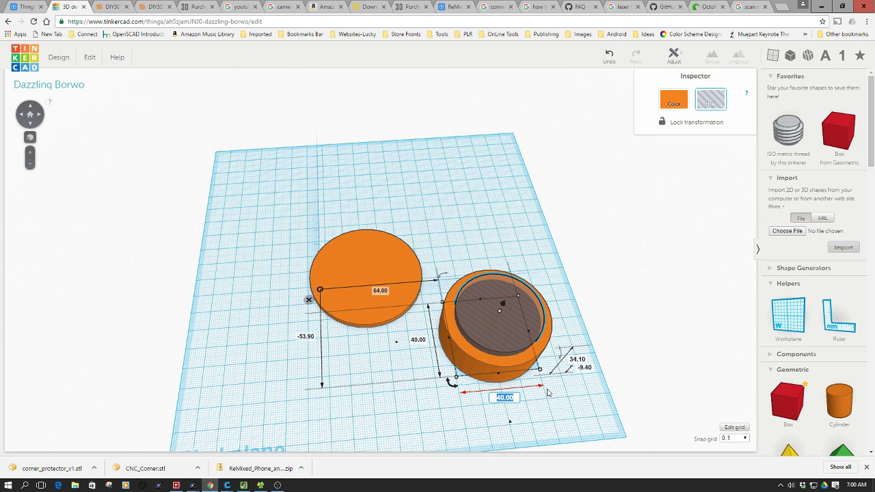
text(45)
click(414, 341)
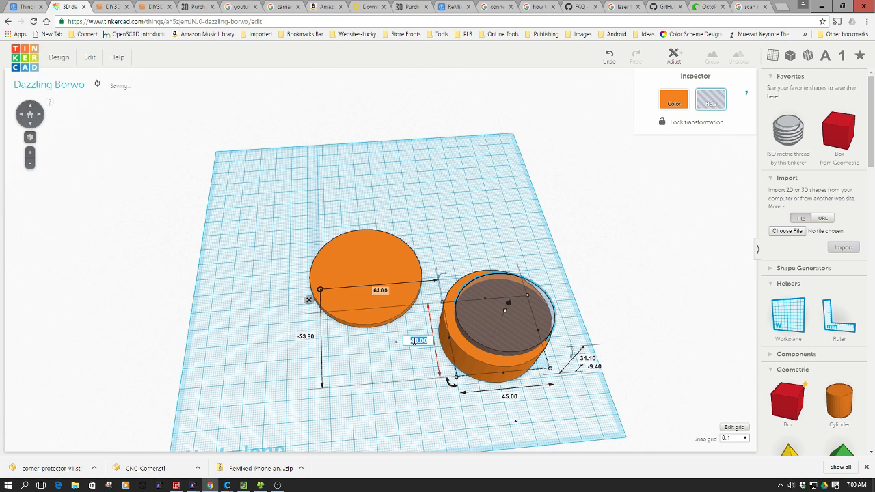
text(45)
key(Return)
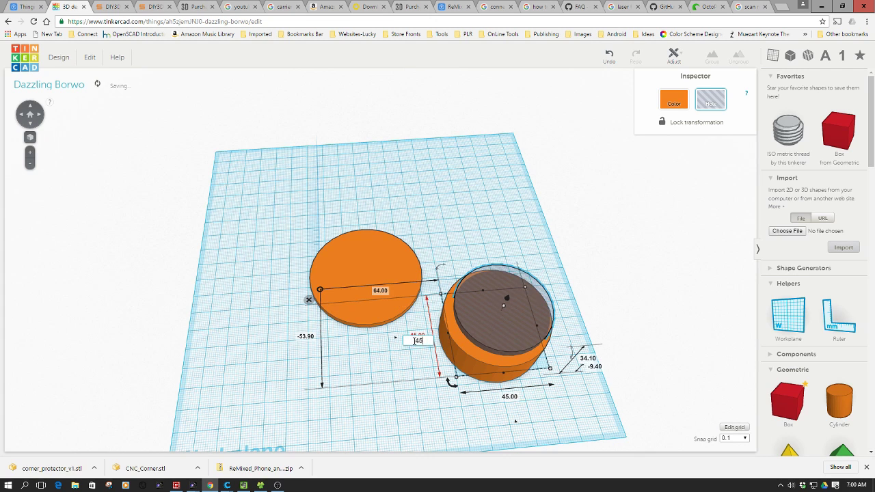
mouse_move(499, 324)
mouse_down()
mouse_move(499, 335)
mouse_move(495, 326)
mouse_up()
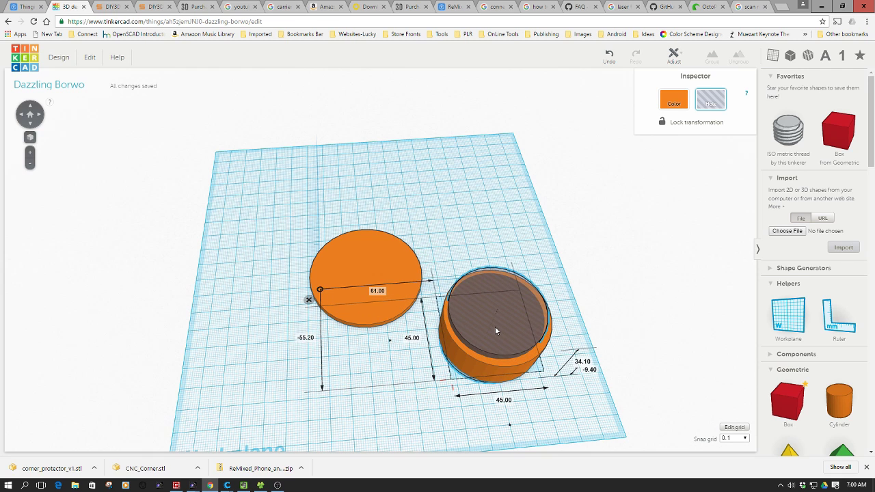
click(592, 294)
Re-align the hole to the centre of the 50 mm cylinder, then reselect both
drag(607, 243, 479, 390)
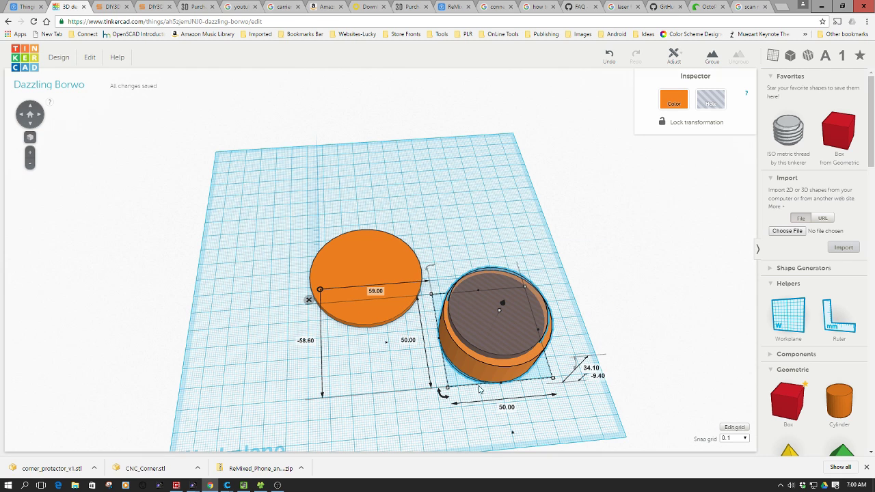
click(681, 60)
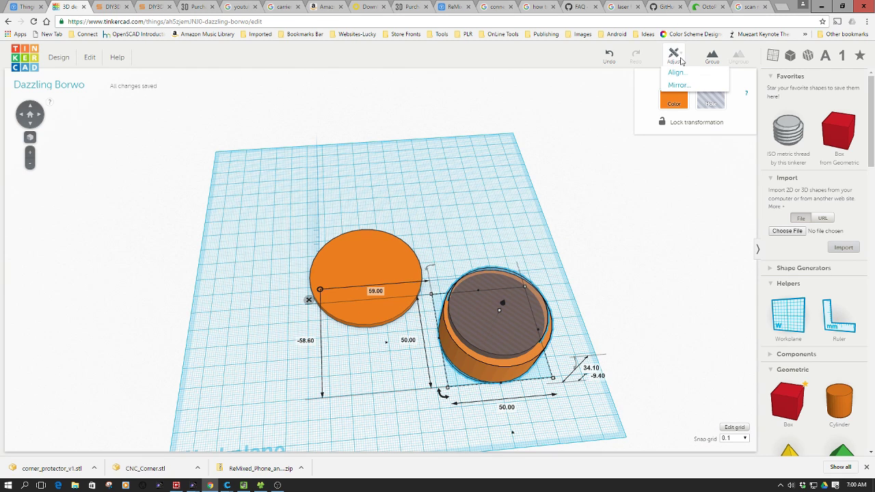
click(679, 72)
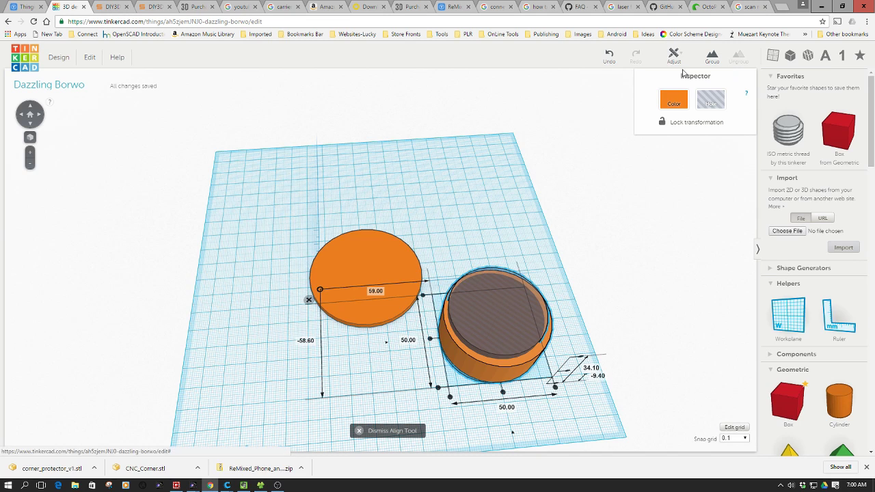
click(503, 394)
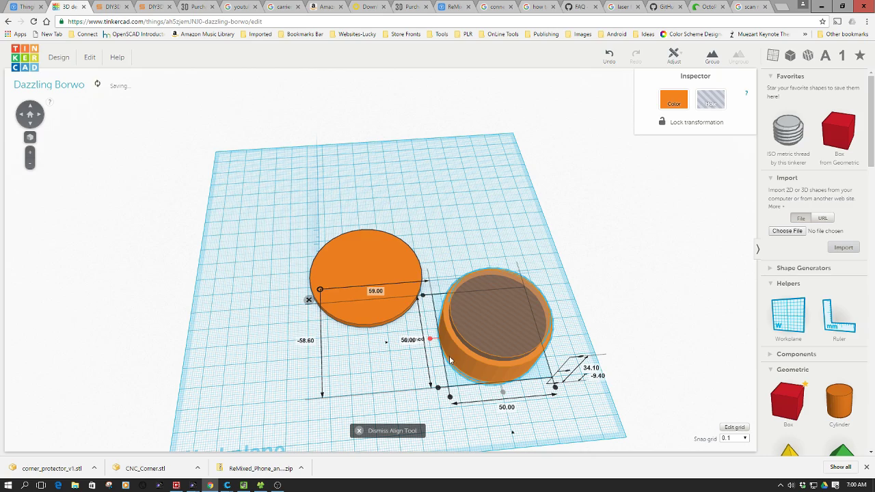
click(536, 417)
right_drag(570, 415, 570, 315)
drag(569, 314, 454, 393)
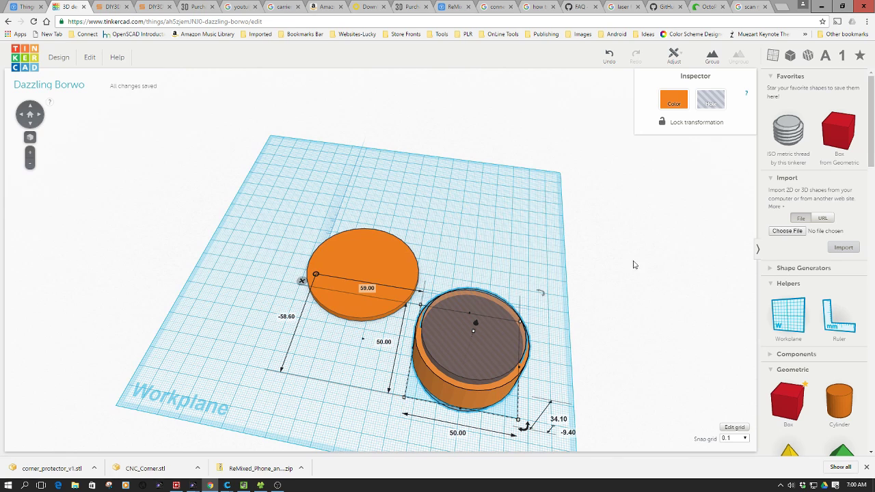
Group the hole with the 50 mm cylinder to form a hollow ring
click(712, 55)
click(529, 356)
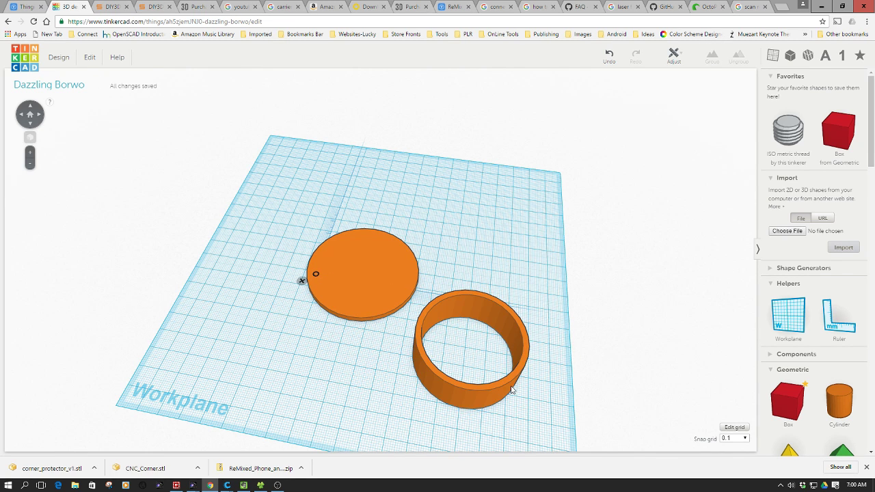
click(529, 363)
right_drag(574, 369, 602, 300)
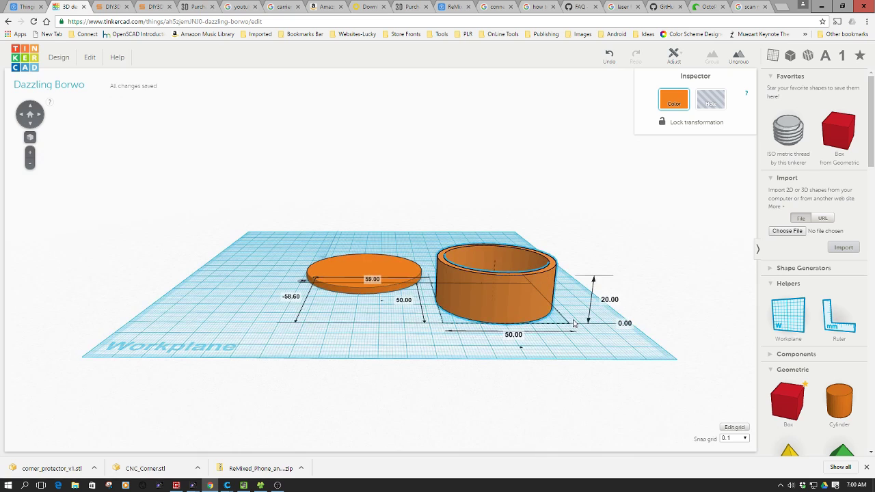
Change the ring's height from 20 mm to 8 mm
click(610, 300)
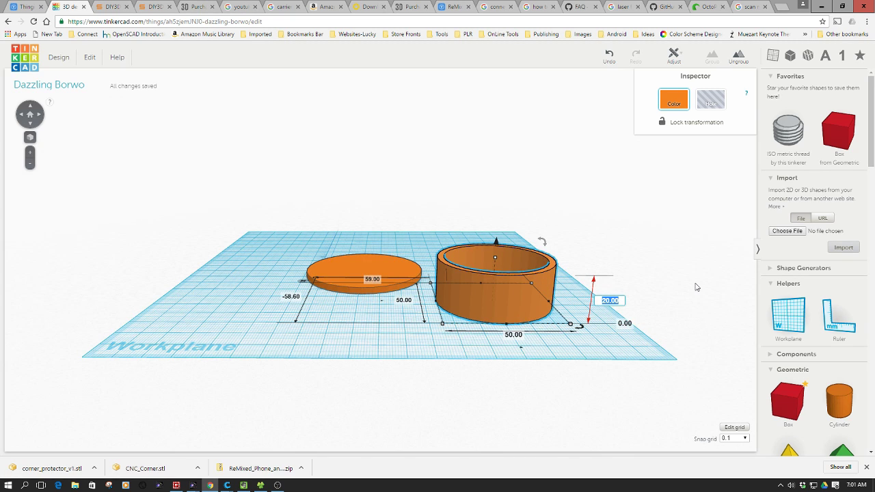
text(8)
key(Return)
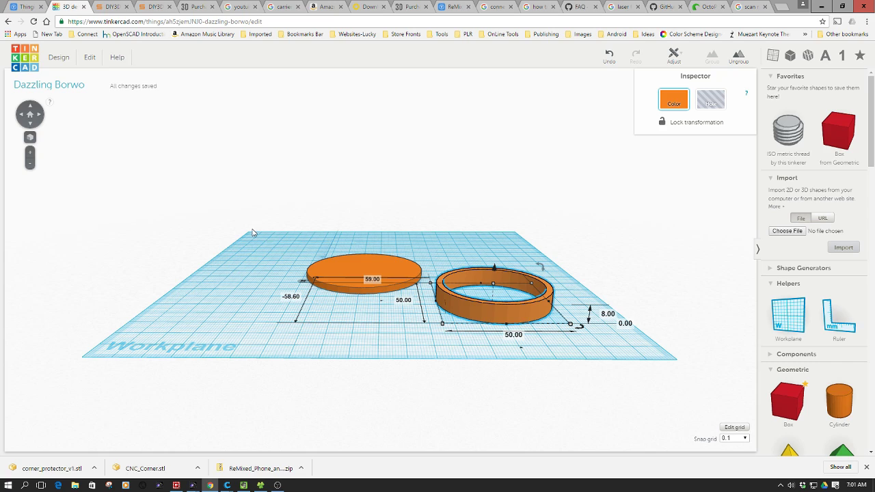
click(283, 312)
Move the 8 mm ring onto the 60 mm disc and centre it on both axes
right_drag(283, 313, 338, 323)
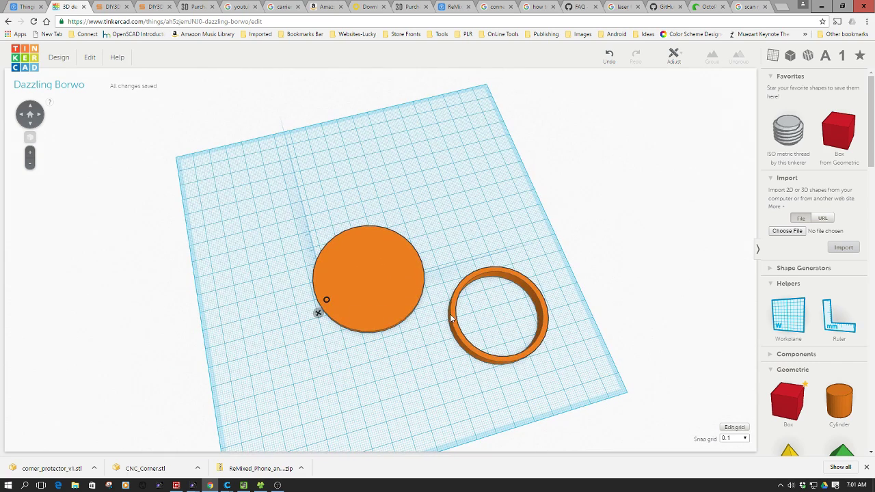
drag(451, 318, 326, 283)
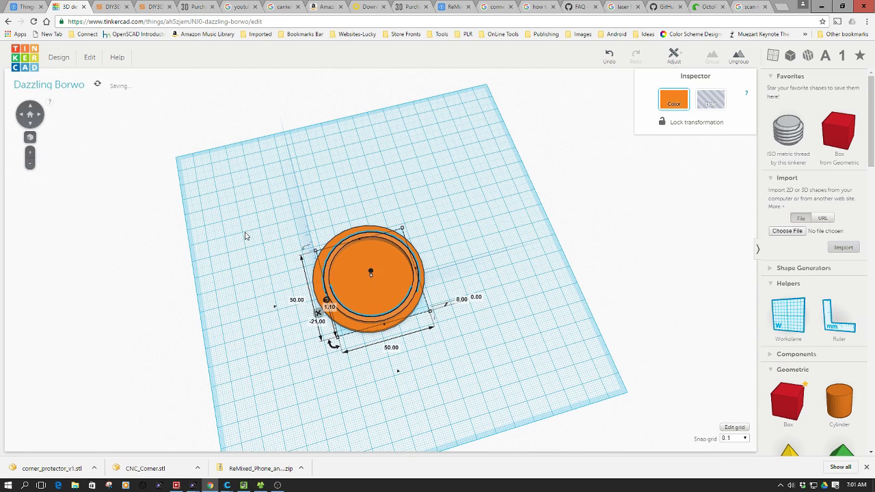
click(255, 214)
drag(255, 214, 468, 346)
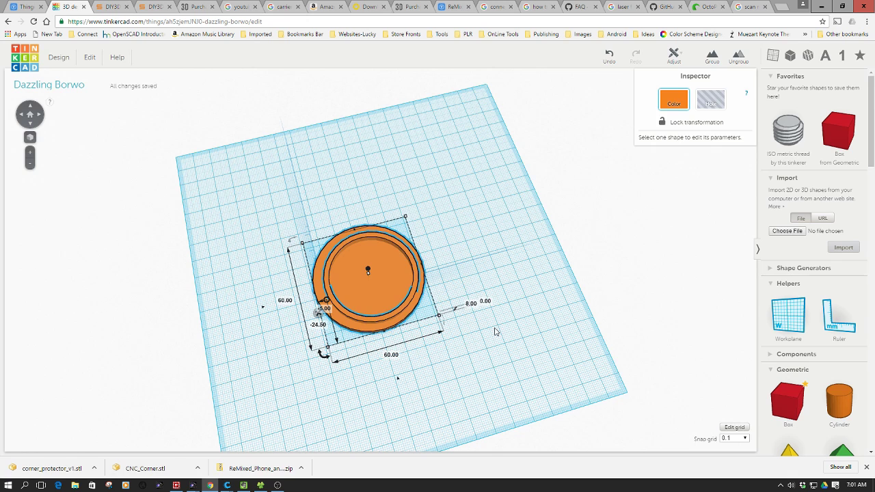
click(675, 59)
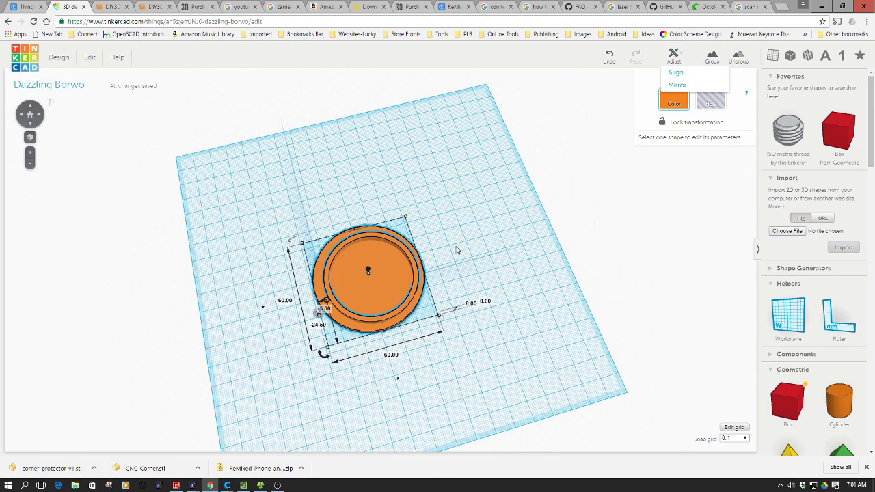
click(701, 73)
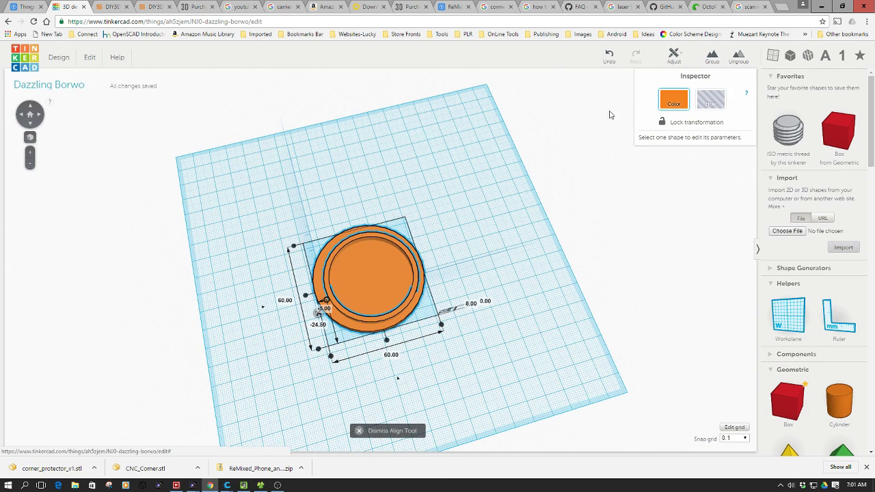
click(388, 340)
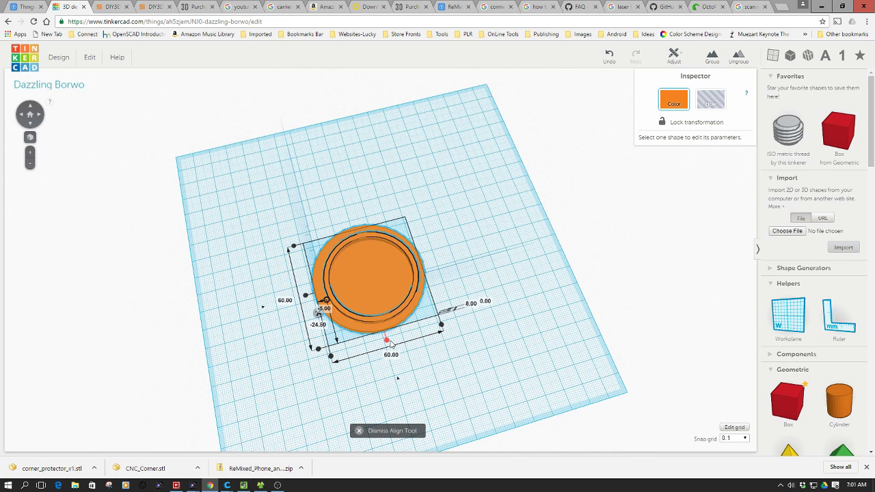
click(306, 296)
click(527, 348)
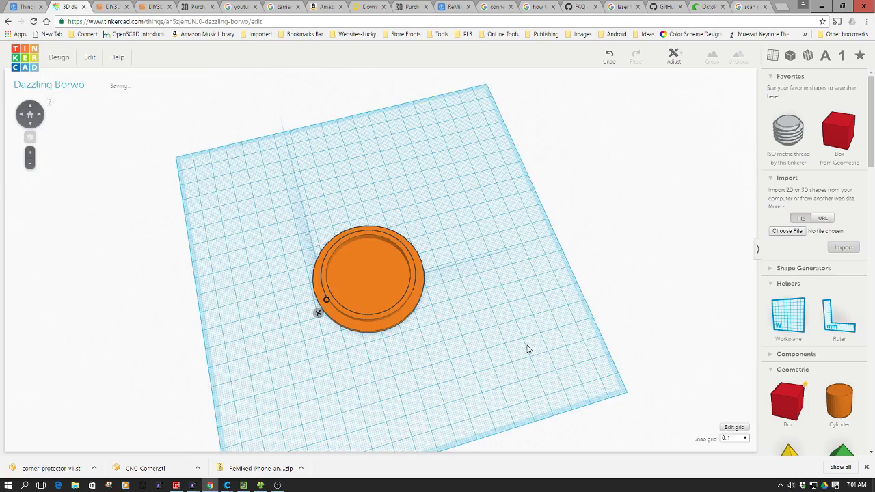
Select the ring and the base disc in turn to check their sizes
right_drag(527, 348, 520, 269)
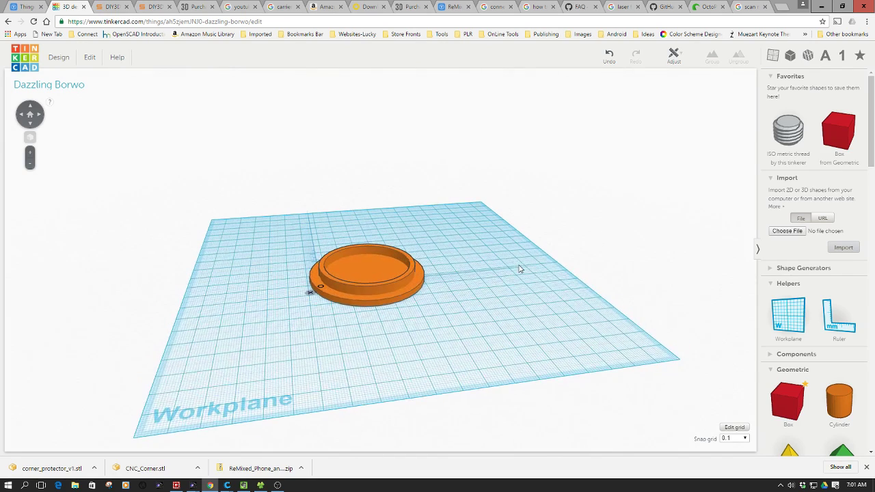
click(389, 287)
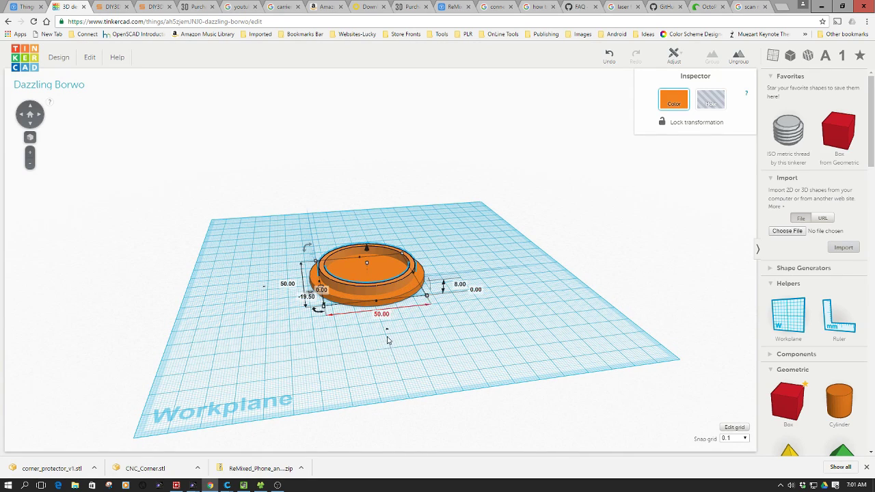
click(361, 309)
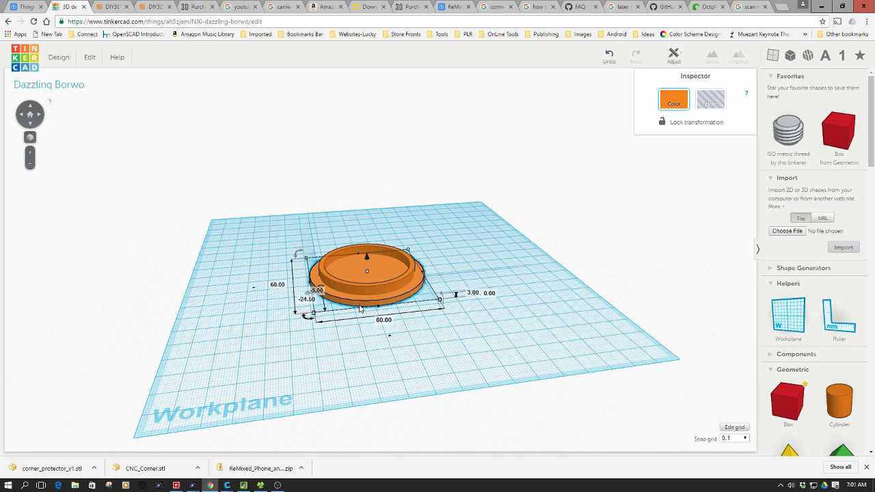
click(445, 338)
right_drag(445, 340, 437, 379)
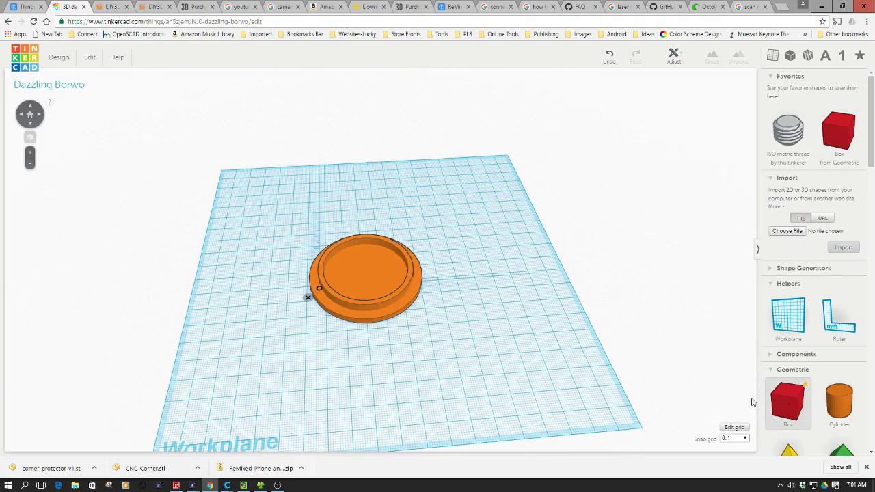
Add a box beside the lid, 10 mm wide and 15 mm long
drag(787, 400, 510, 356)
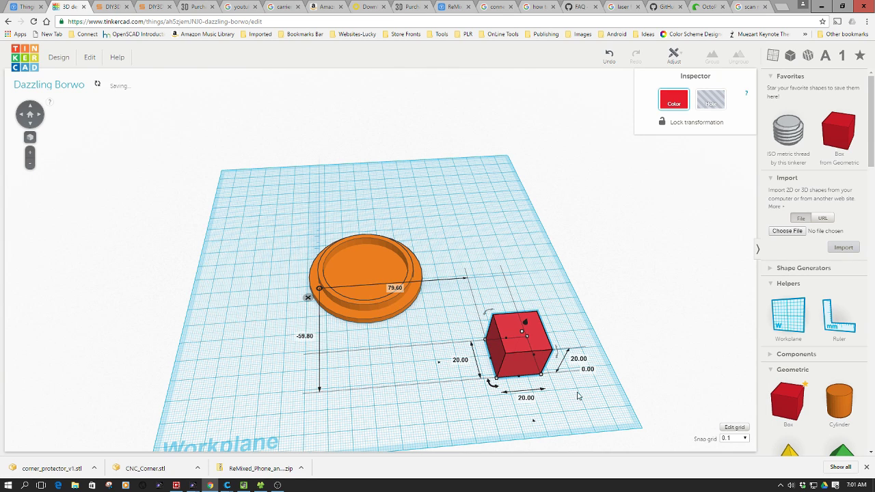
click(527, 398)
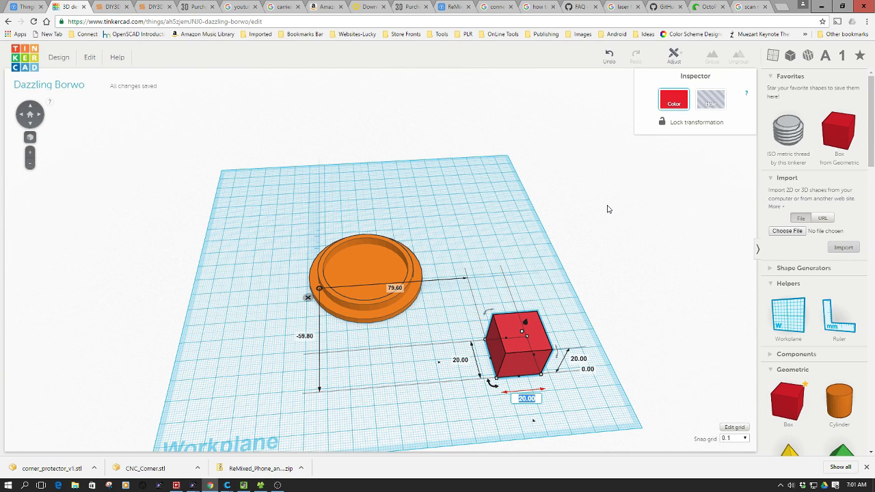
text(10)
key(Return)
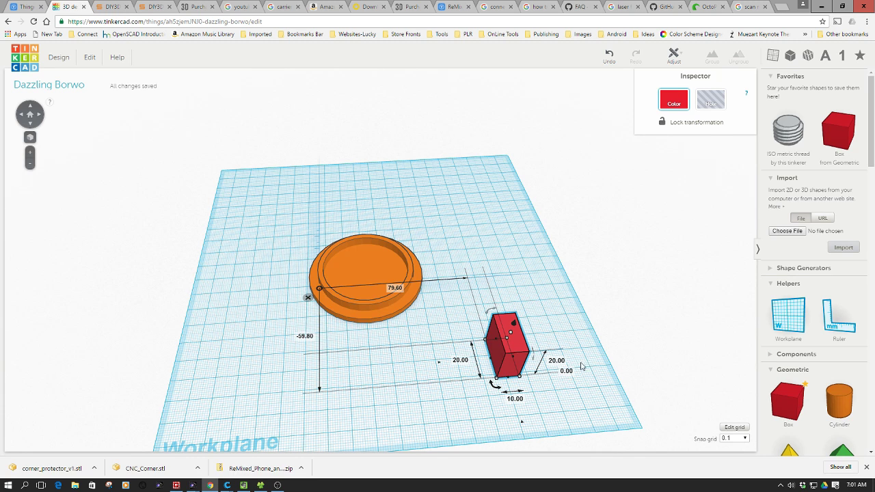
click(556, 360)
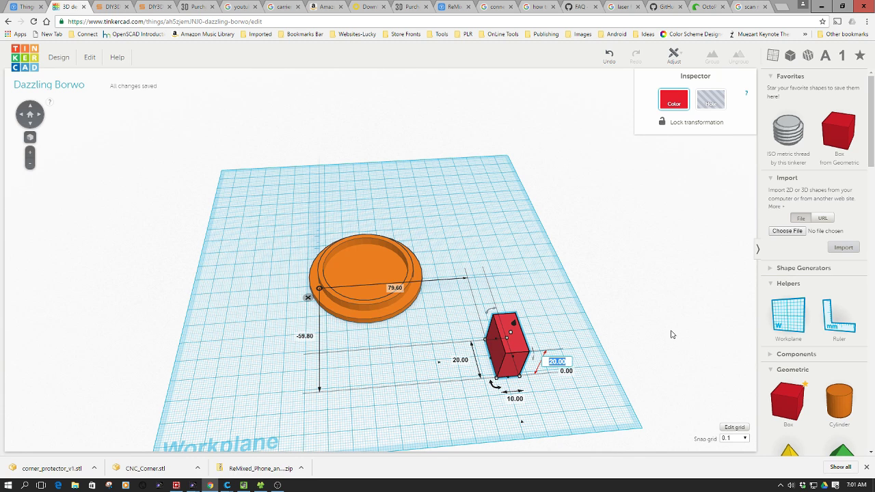
text(15)
key(Return)
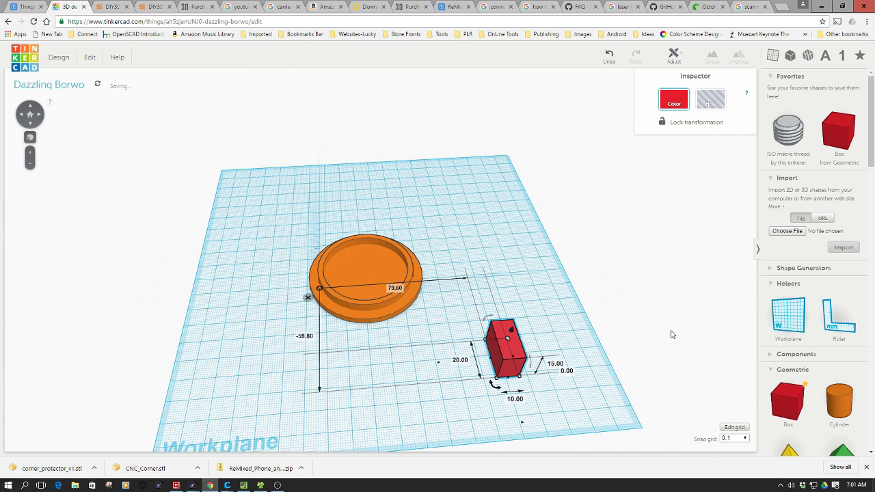
Add a 10 × 10 mm cylinder and push the red box against it
drag(839, 399, 490, 291)
click(501, 325)
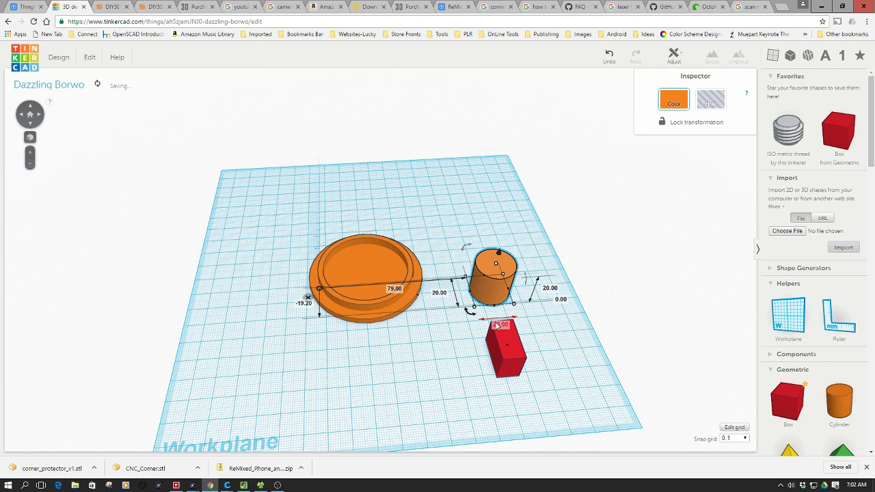
text(10)
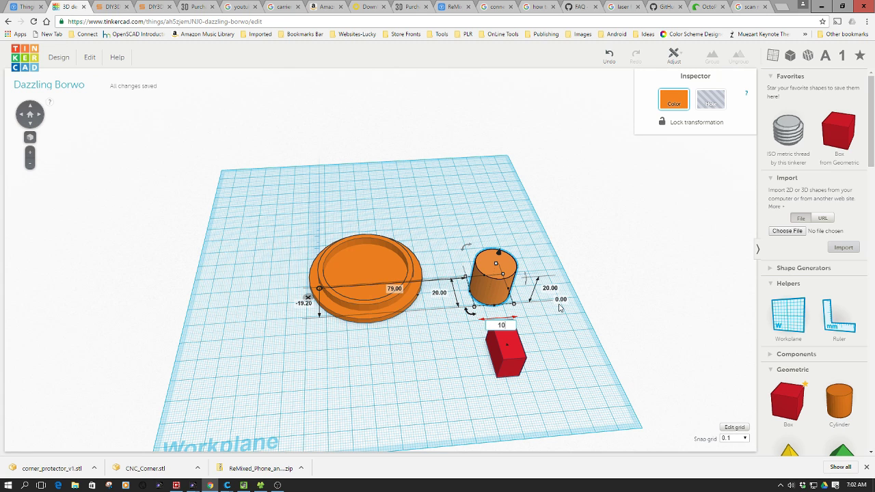
key(Return)
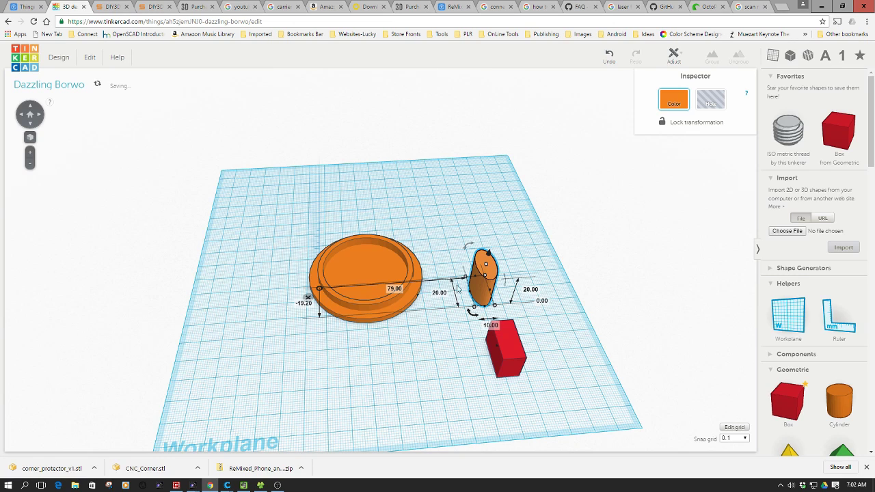
click(440, 293)
text(10)
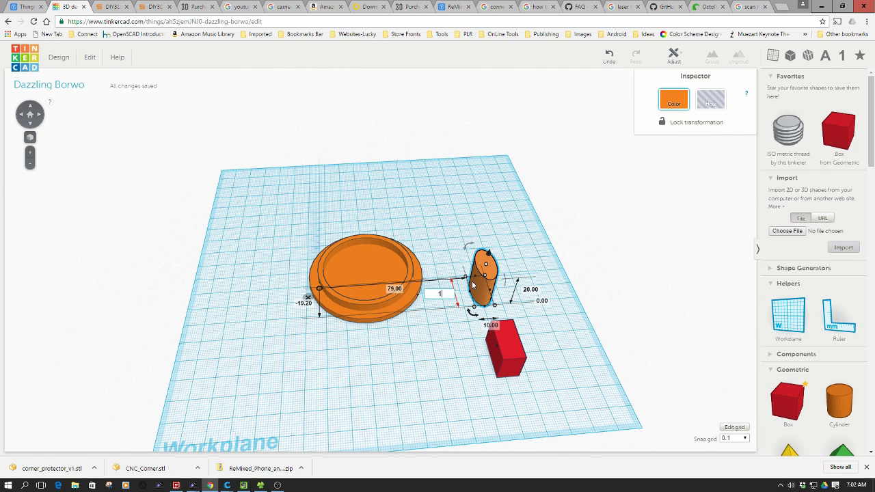
key(Return)
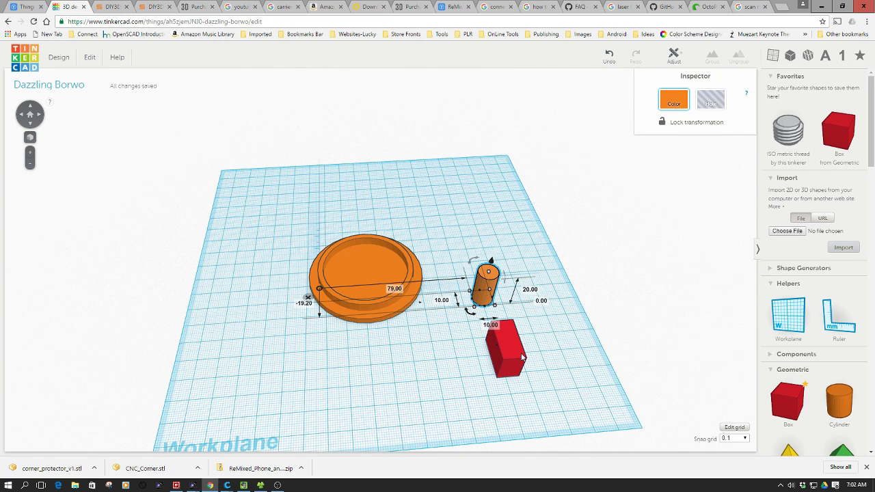
drag(501, 348, 498, 318)
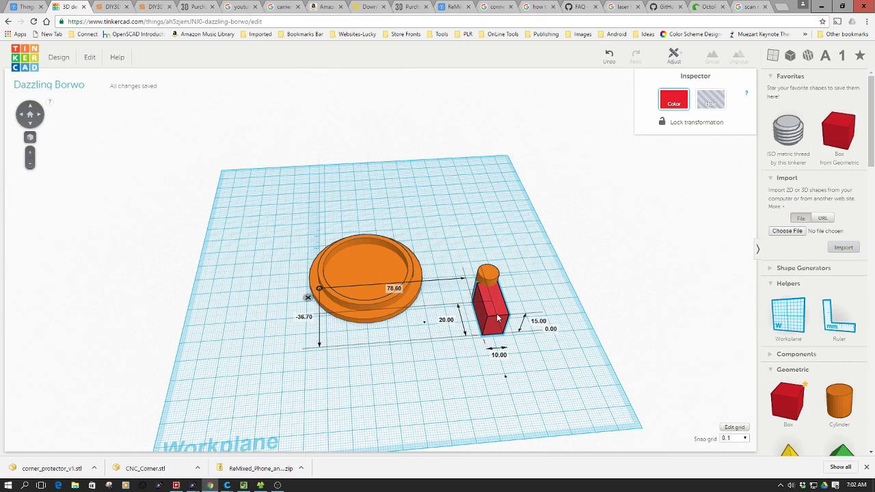
right_drag(519, 401, 363, 398)
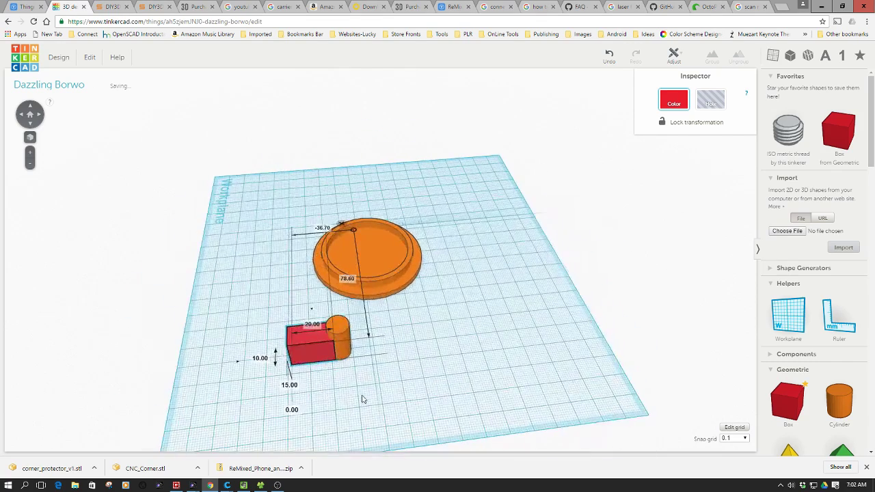
Change the small cylinder's 20 mm dimension to 15 mm, then select both shapes
click(348, 352)
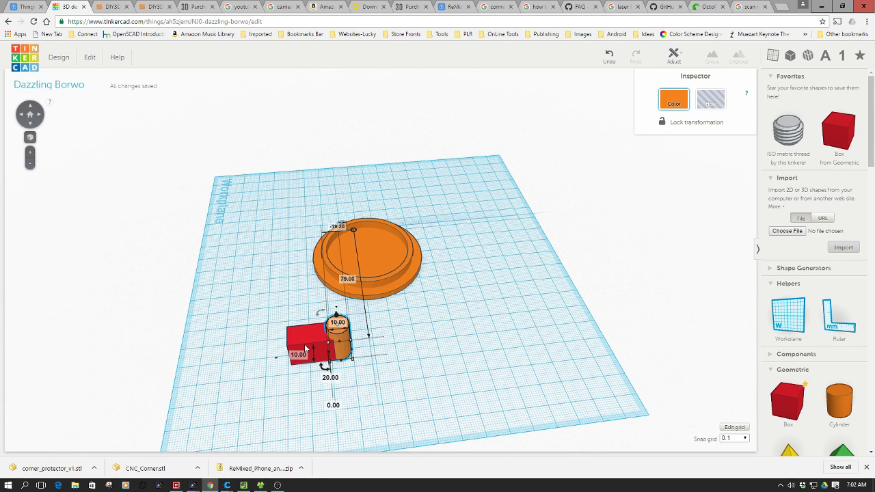
click(305, 349)
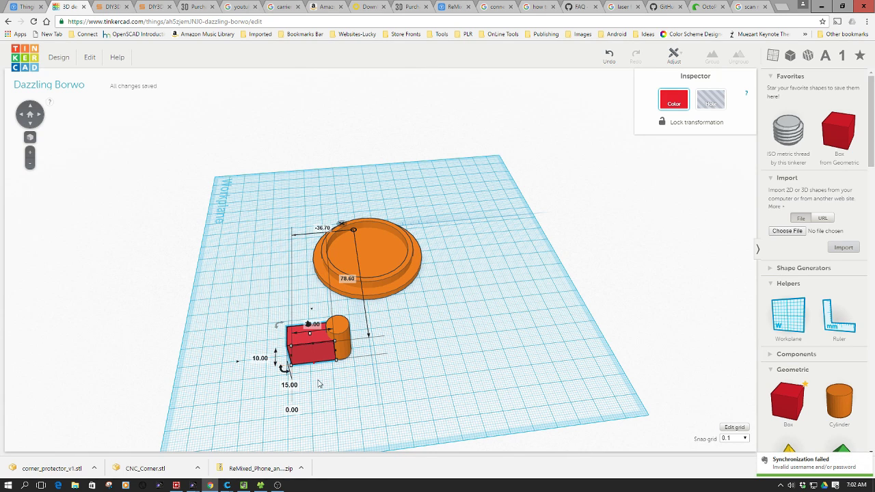
click(339, 351)
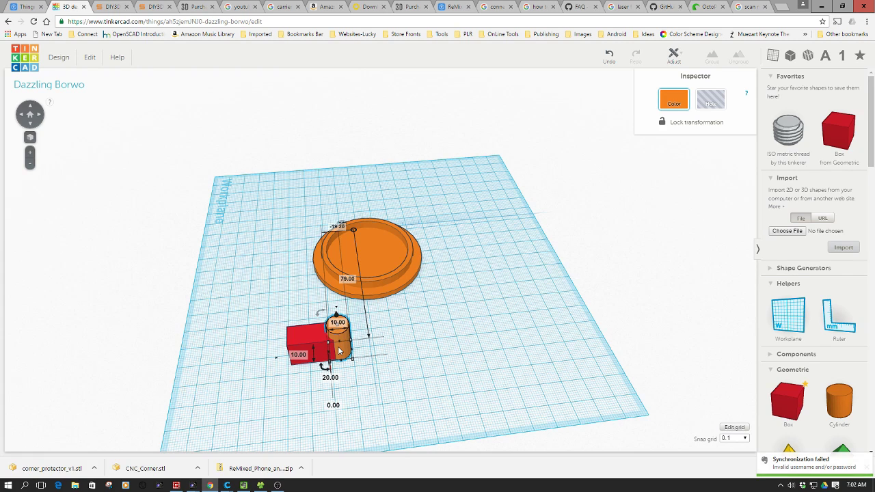
click(333, 379)
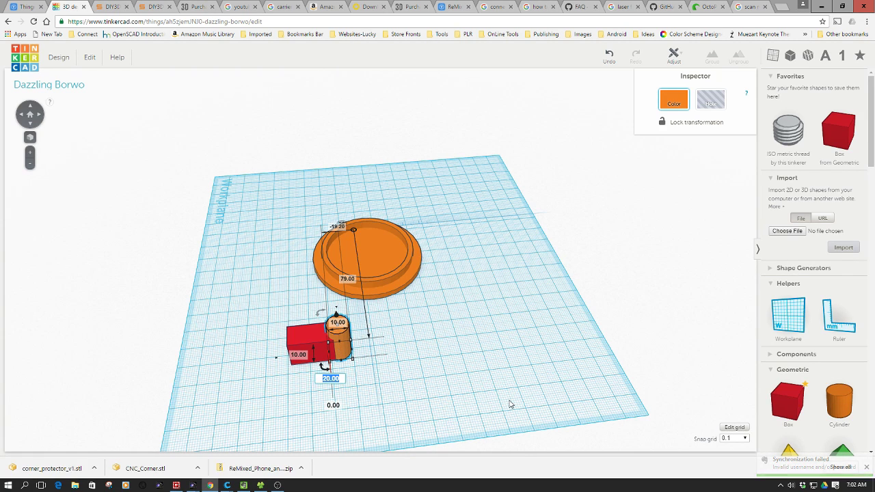
text(15)
key(Return)
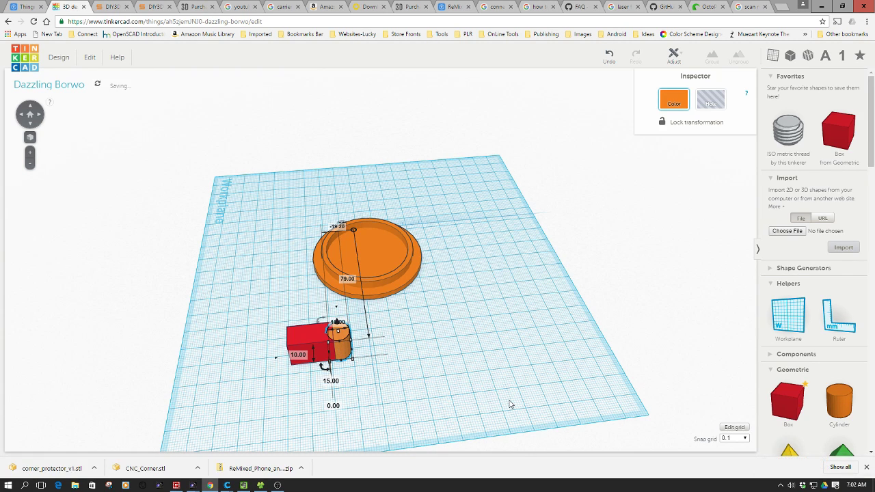
click(362, 415)
right_drag(287, 392, 432, 427)
drag(455, 292, 514, 358)
Align the small cylinder with the red box using Adjust > Align
click(674, 55)
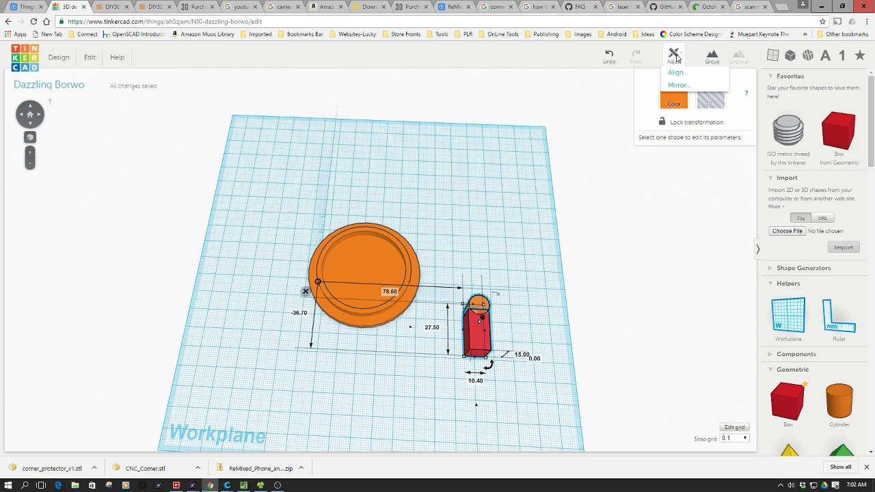
click(676, 73)
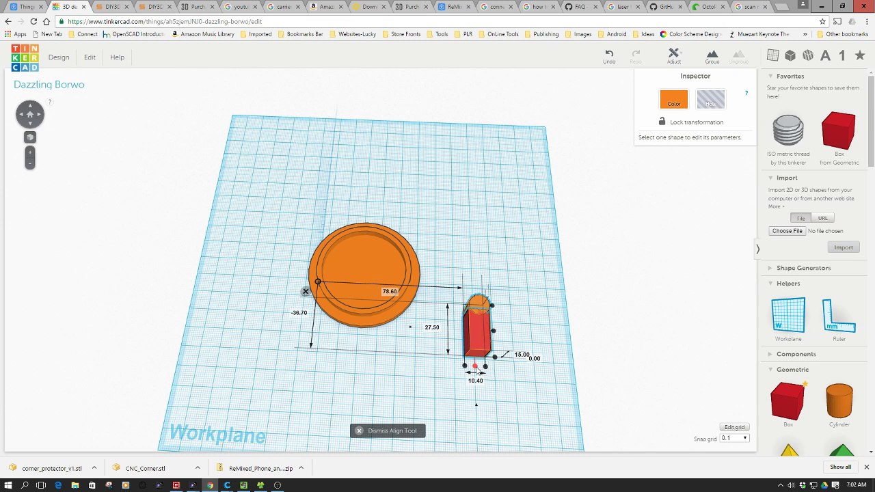
click(532, 391)
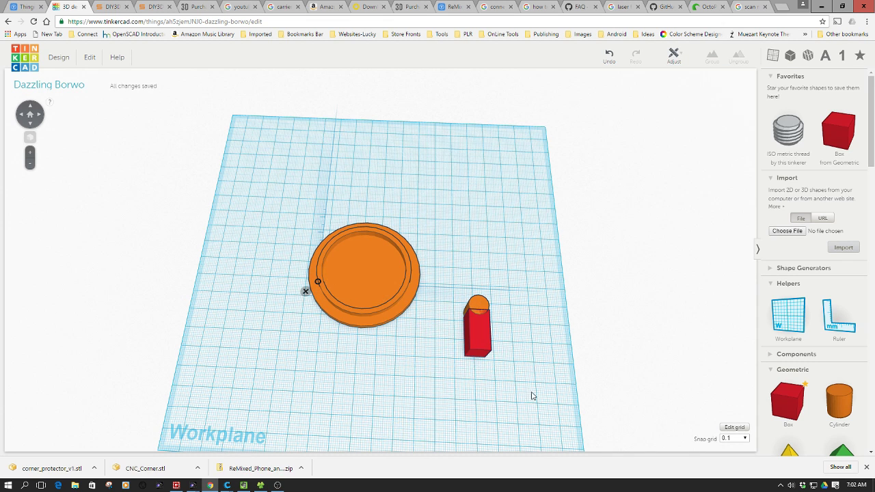
right_drag(531, 393, 527, 386)
Nudge the red box to -34.90 to overlap the cylinder, then group them
click(482, 340)
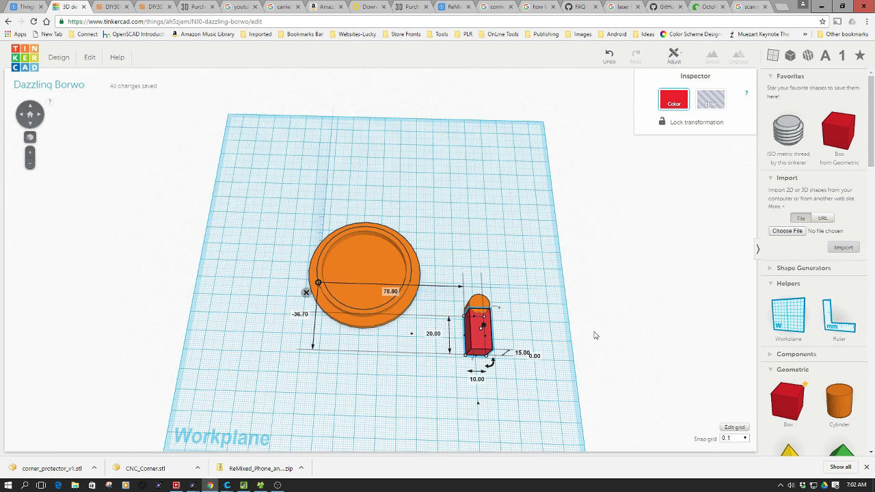
key(Up)
key(Up)
key(Up)
key(Up)
key(Up)
key(Up)
key(Up)
key(Up)
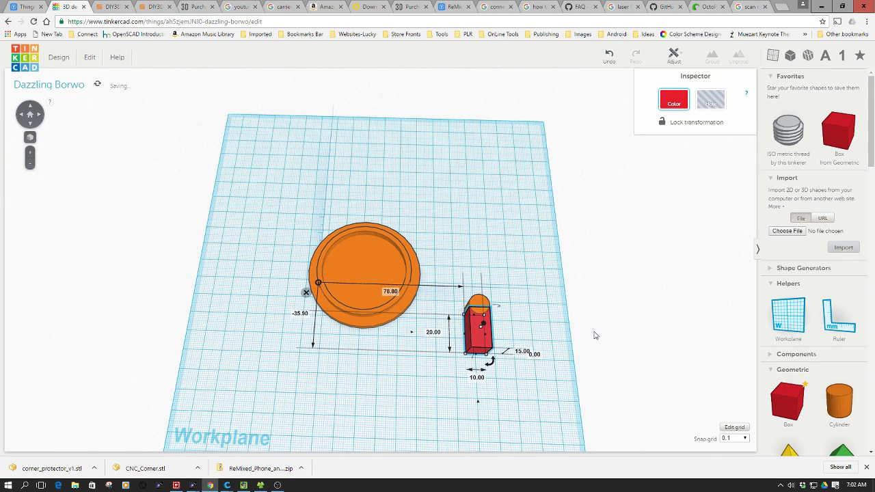
key(Up)
key(Up)
key(Up)
key(Up)
key(Up)
key(Up)
key(Up)
key(Up)
key(Up)
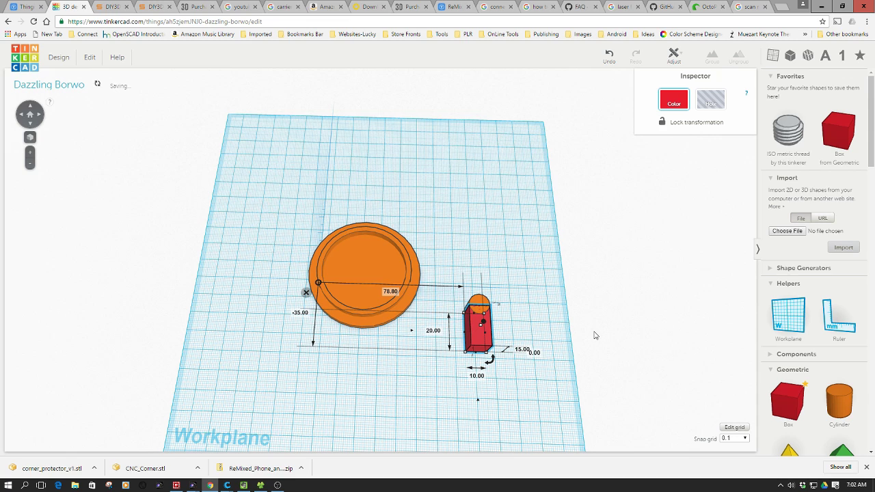
key(Up)
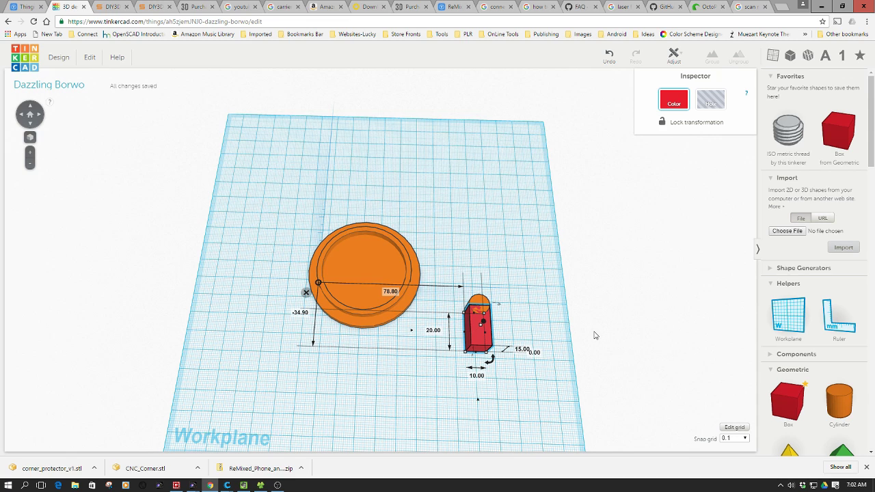
click(521, 372)
right_drag(514, 379, 385, 362)
drag(287, 343, 416, 387)
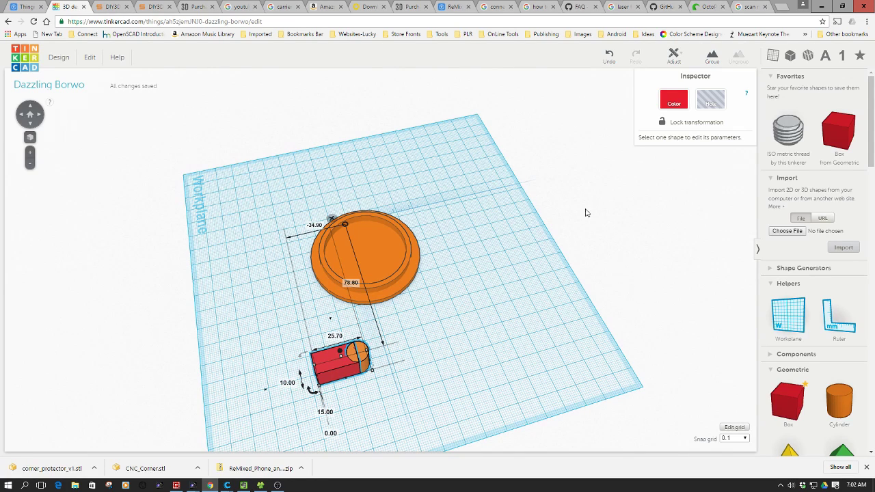
click(712, 64)
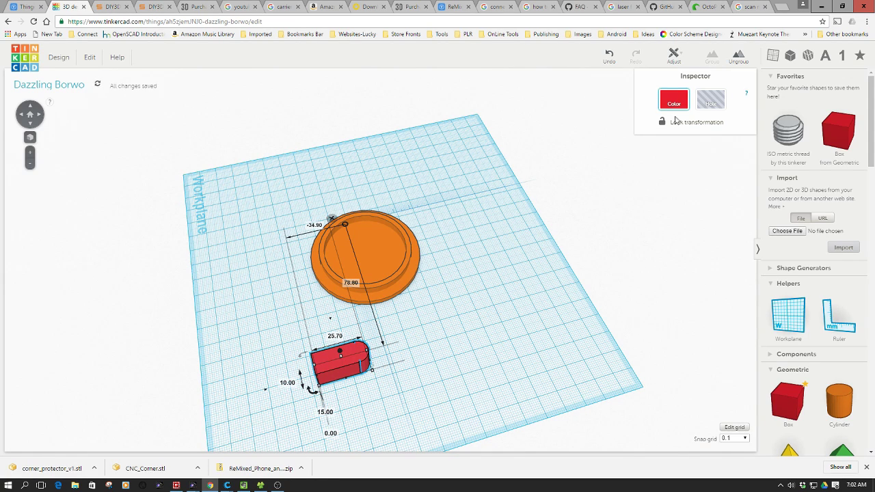
click(523, 323)
scroll(421, 382, up, 3)
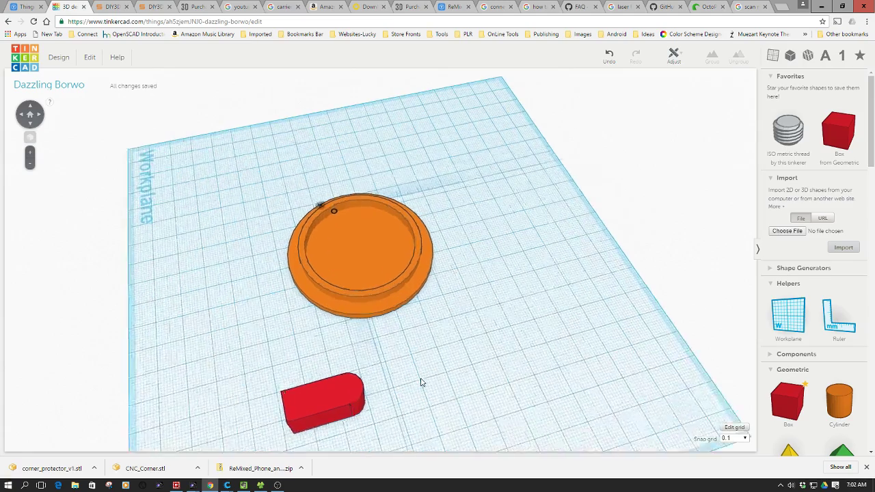
right_drag(420, 380, 537, 441)
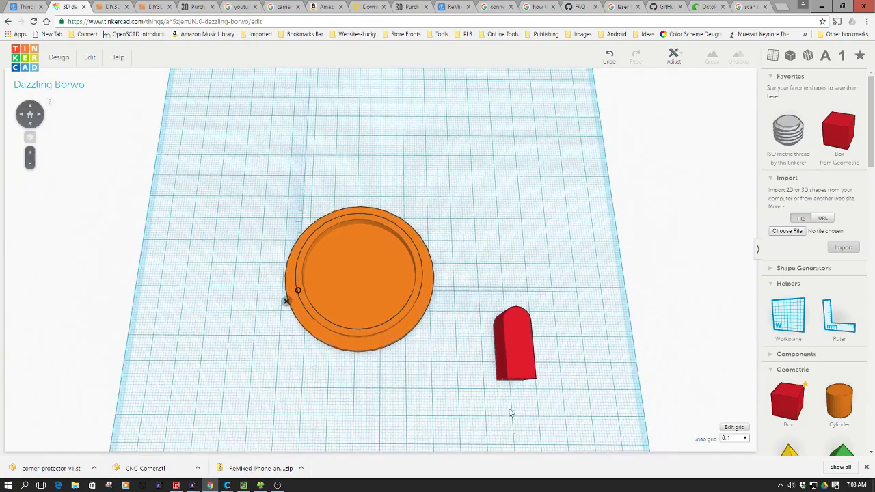
click(514, 331)
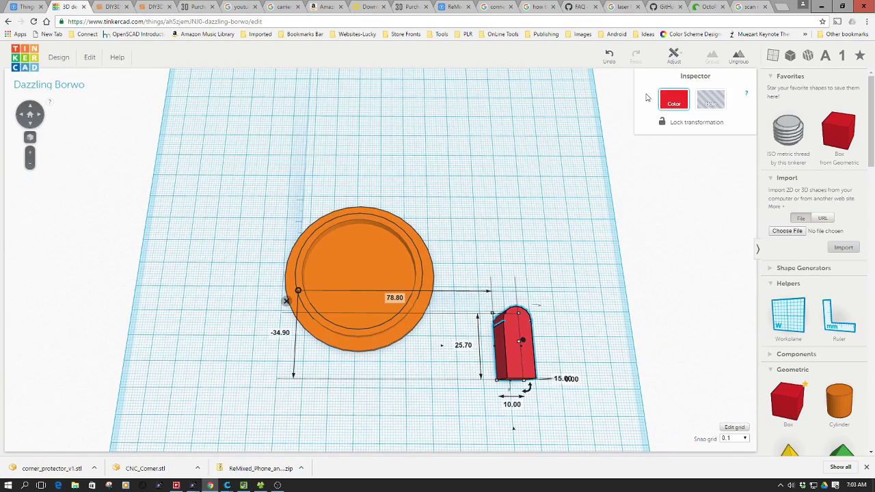
click(739, 58)
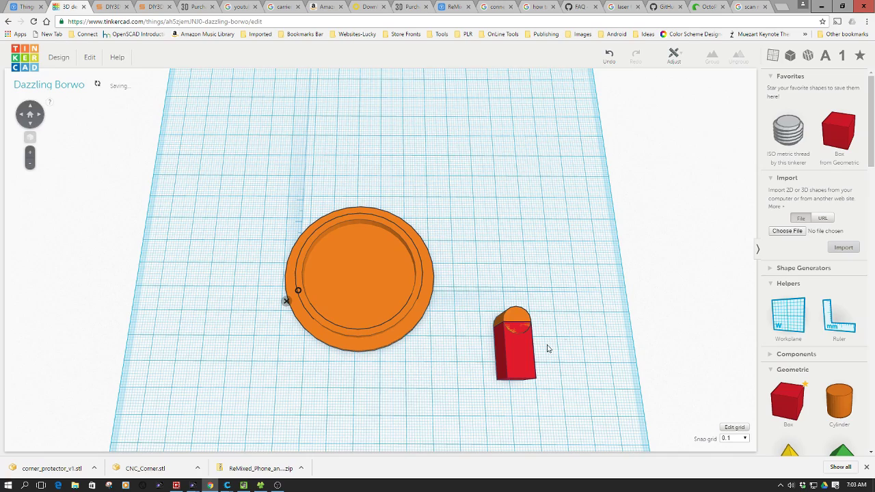
Orbit and reframe the view so the red box and orange cylinder face forward
click(528, 365)
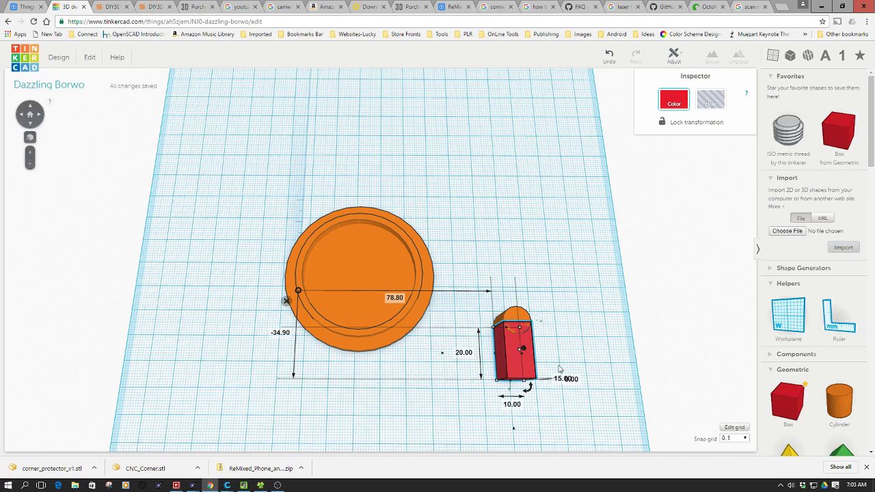
click(520, 317)
scroll(575, 314, up, 3)
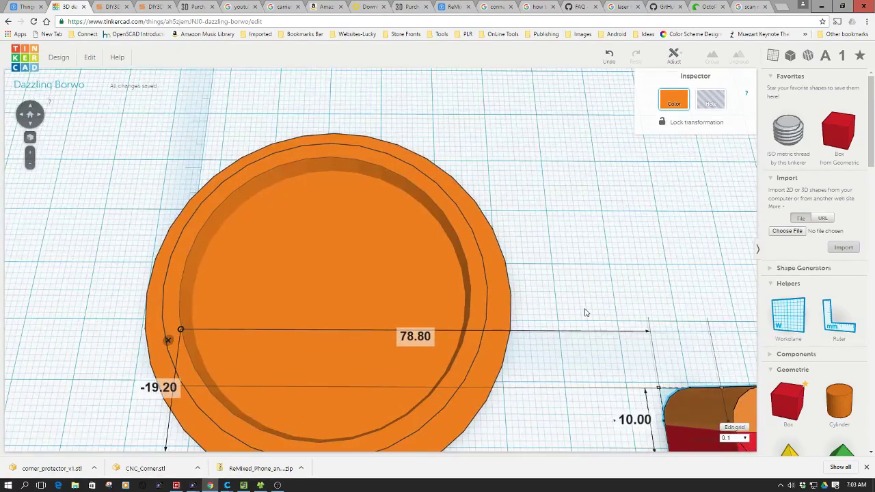
right_drag(487, 250, 553, 350)
drag(549, 338, 543, 320)
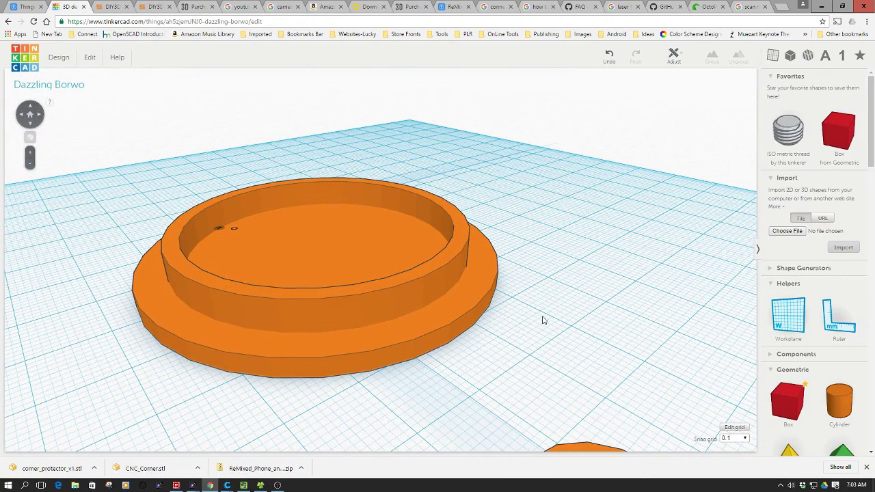
right_drag(525, 296, 504, 221)
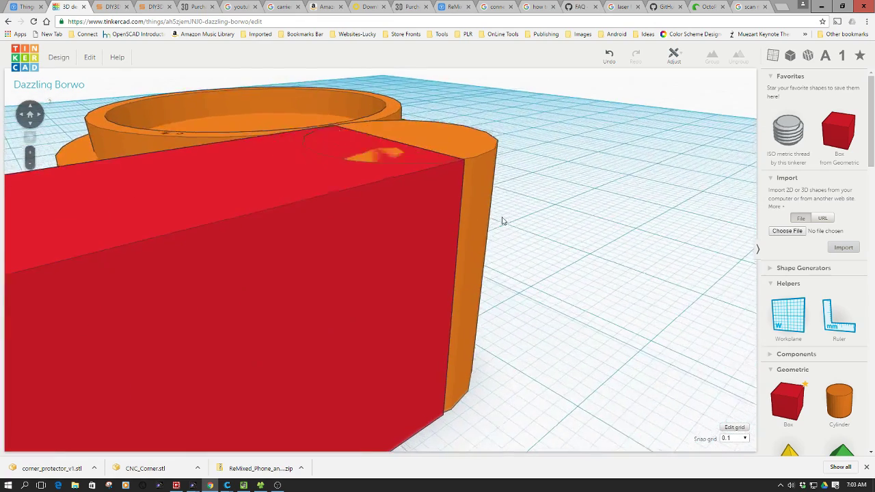
drag(517, 247, 557, 312)
right_drag(556, 312, 574, 312)
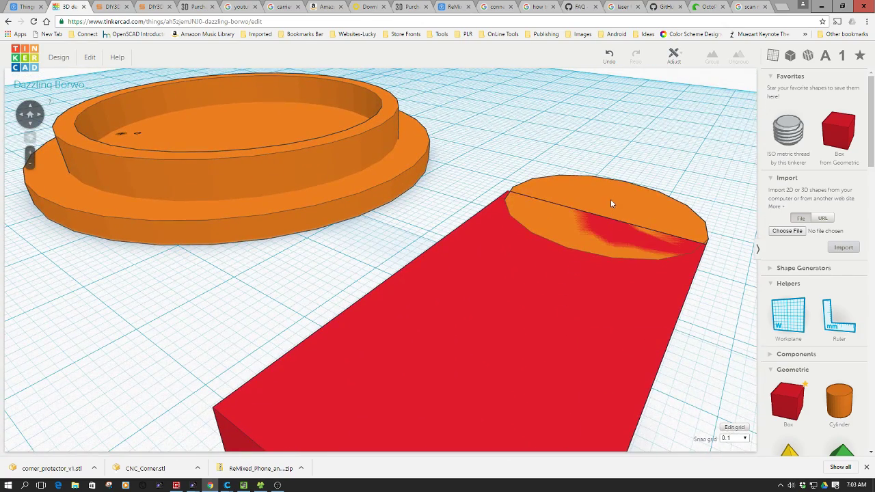
Raise the red box from -34.80 to -34.60 in small steps, checking it against the cylinder
click(612, 202)
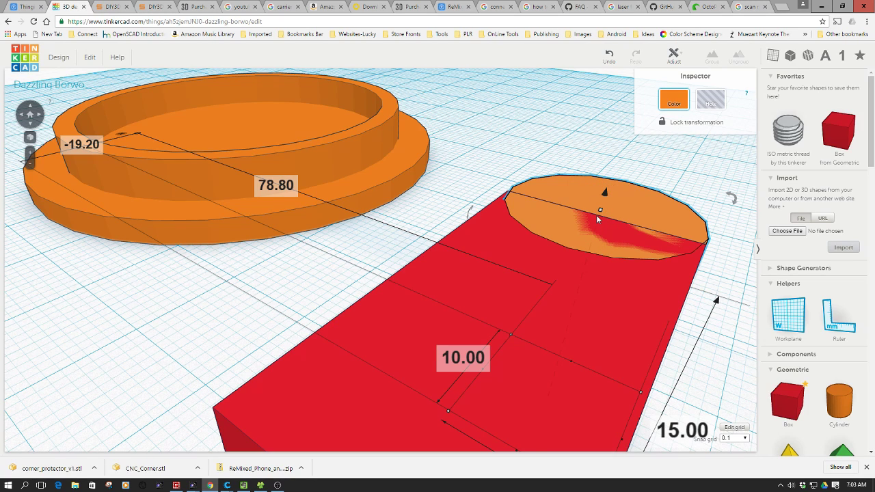
click(598, 218)
click(573, 336)
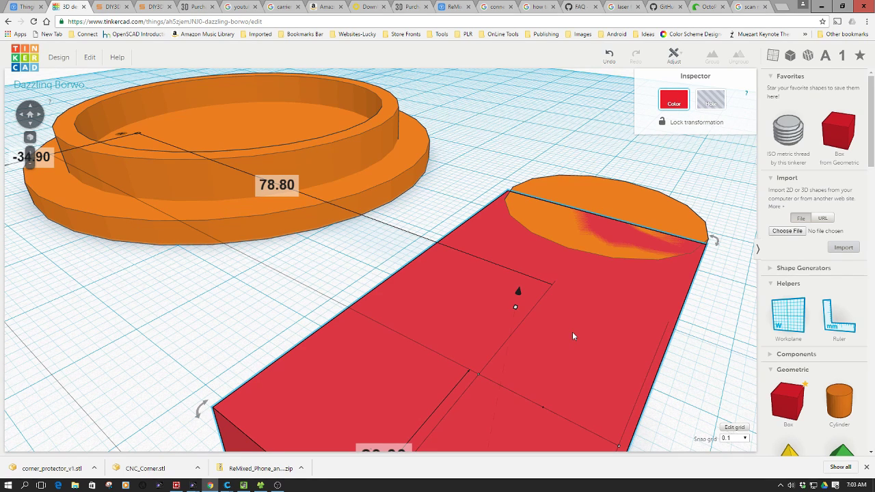
key(ctrl+Up)
click(604, 202)
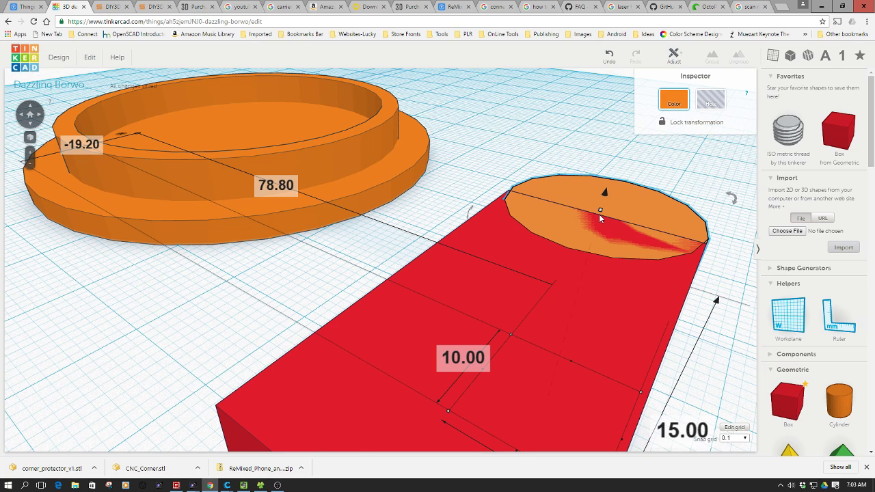
click(588, 290)
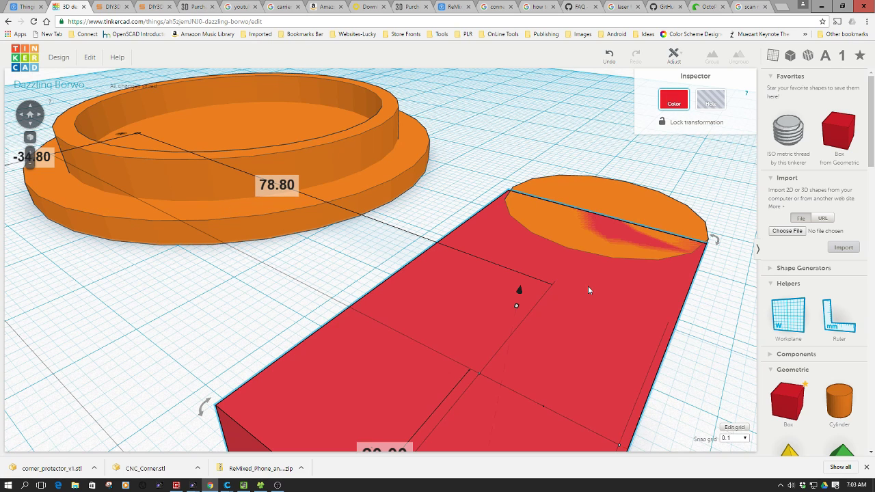
key(ctrl+Up)
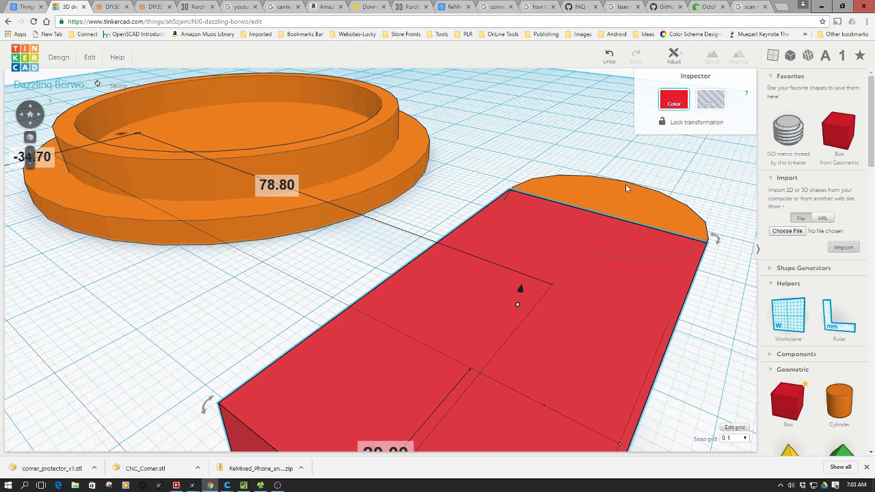
click(626, 184)
click(591, 313)
key(ctrl+Up)
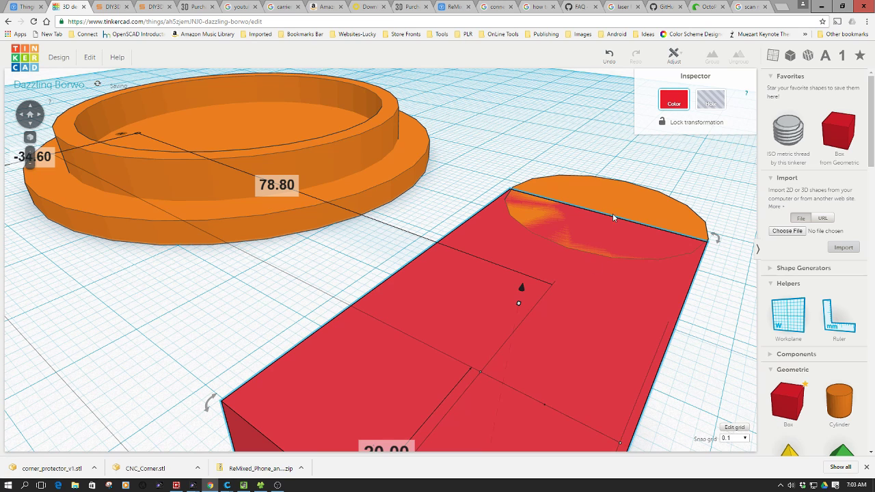
Keep raising the red box step by step until it sits level with the orange cylinder
click(616, 201)
click(578, 308)
key(ctrl+Up)
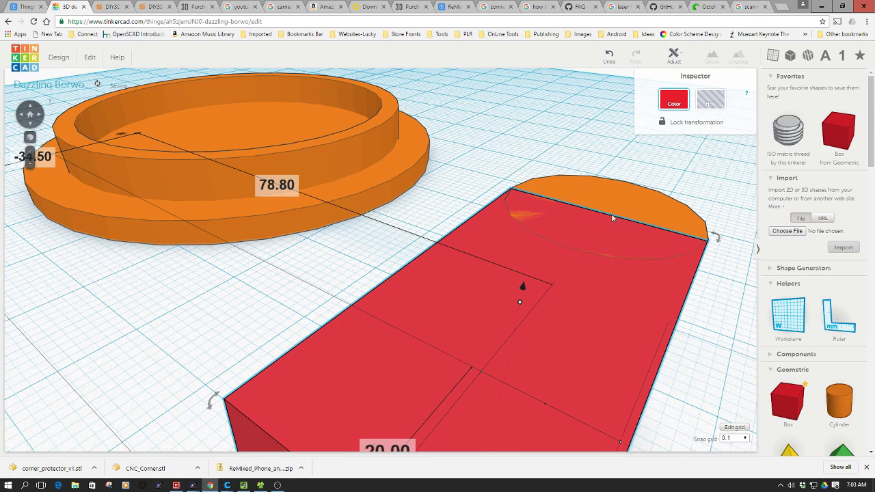
click(621, 205)
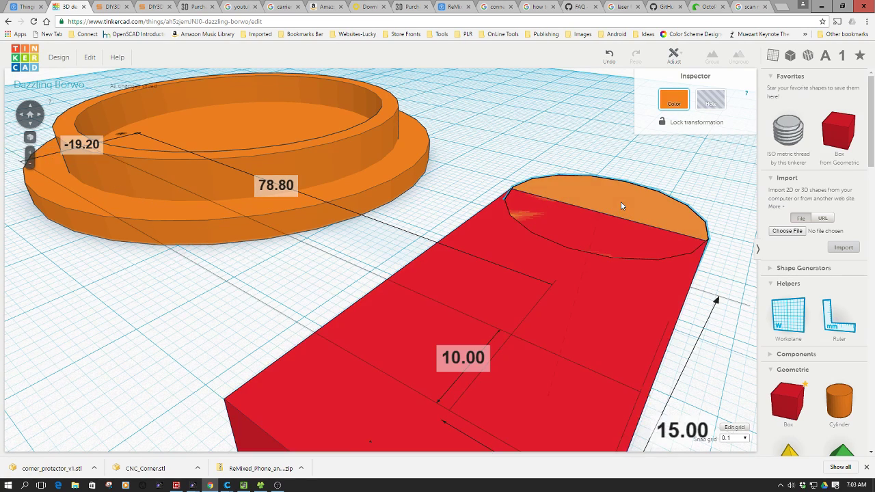
click(558, 326)
key(ctrl+Up)
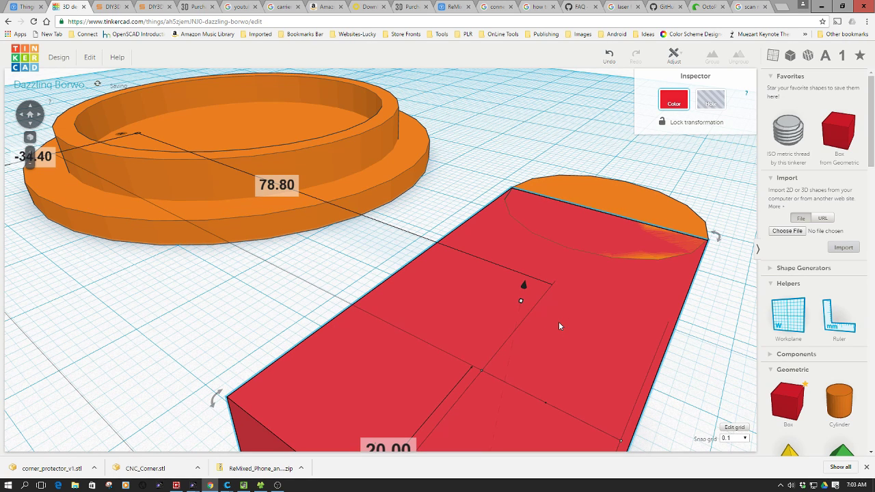
click(651, 199)
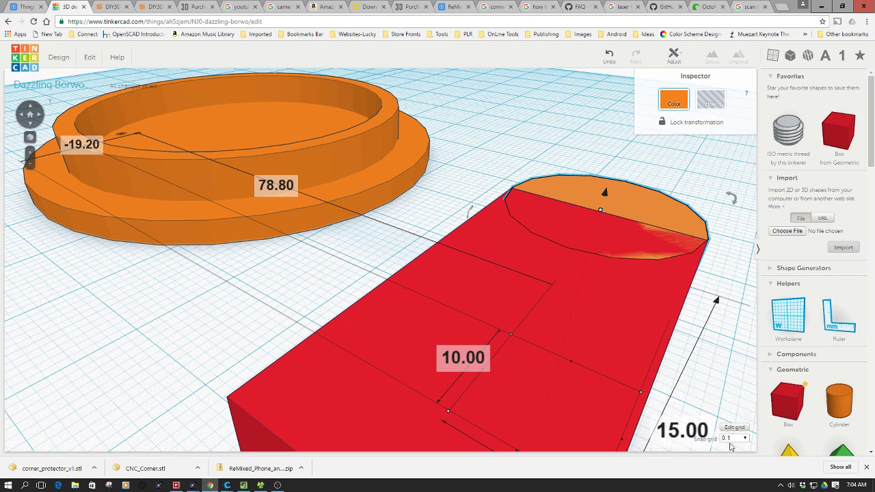
click(561, 380)
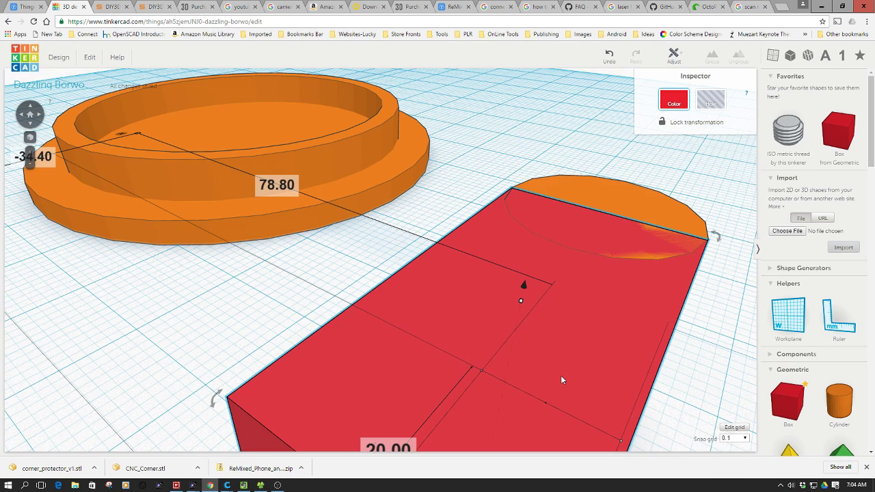
key(Up)
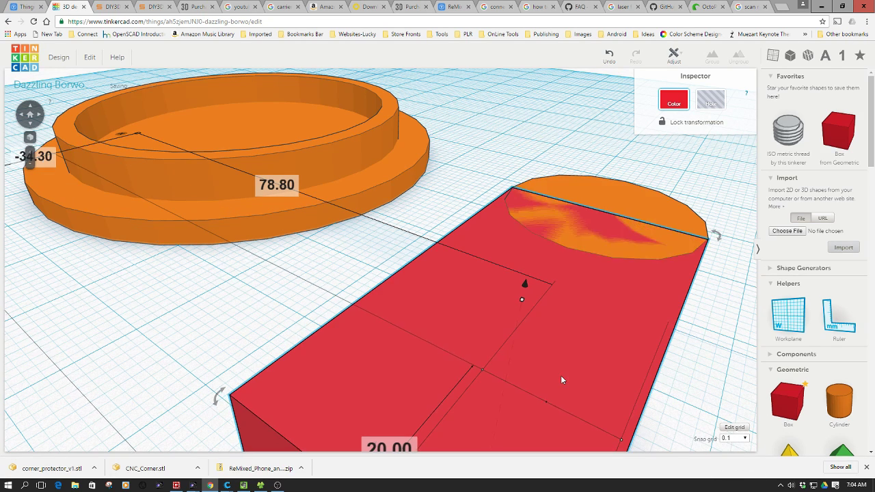
click(628, 197)
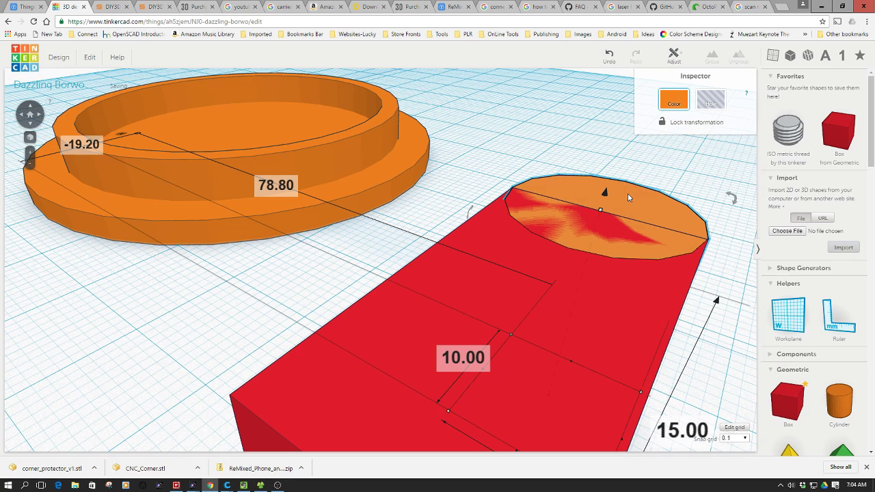
click(312, 266)
From a top-down view, group the red box and cylinder into one 25.10 × 10 rounded-end bar
key(f)
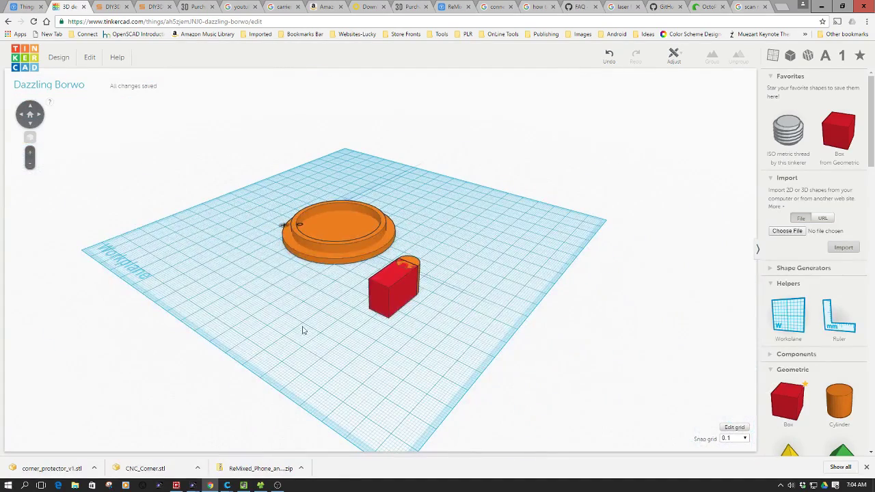
right_drag(272, 338, 347, 416)
scroll(407, 412, up, 5)
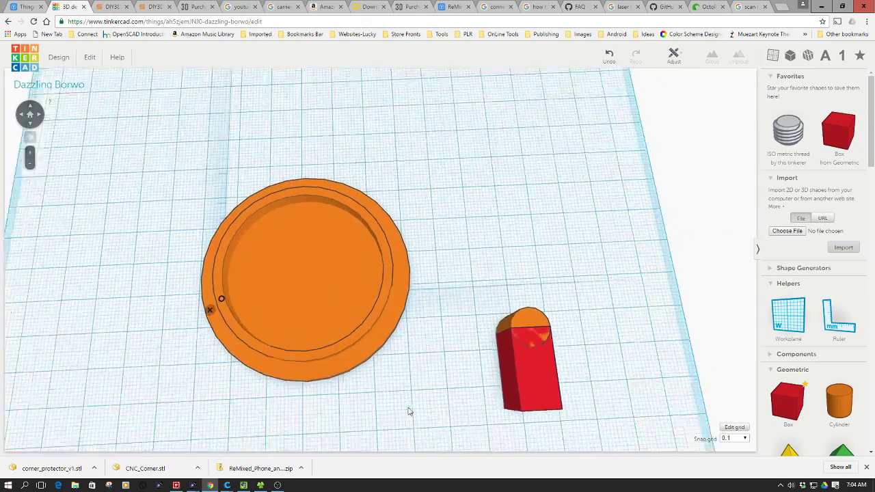
scroll(408, 411, up, 3)
scroll(410, 410, down, 3)
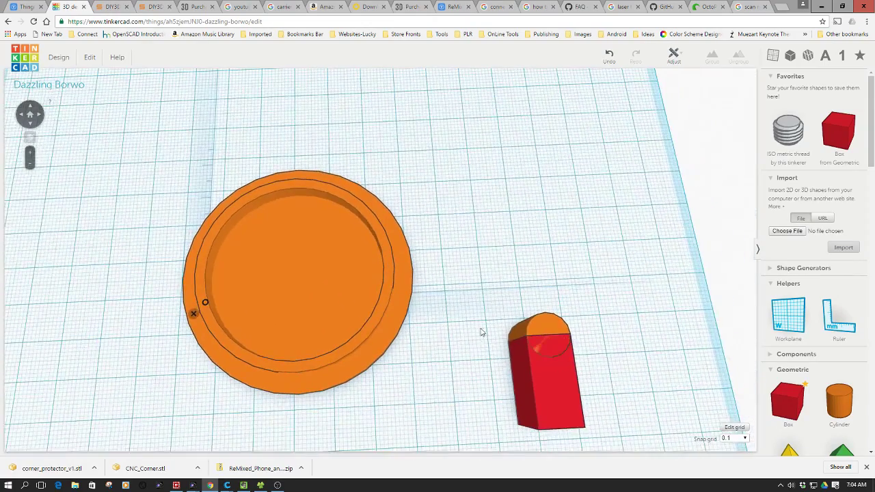
click(557, 322)
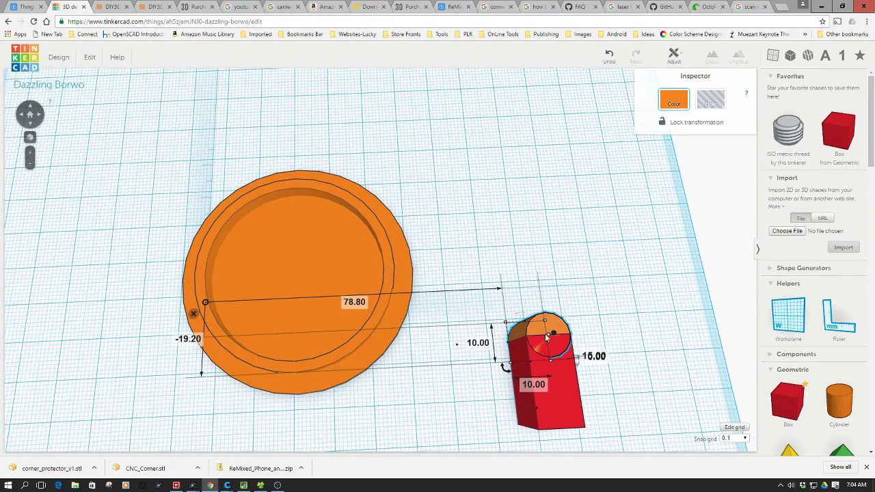
click(652, 387)
drag(499, 290, 641, 444)
click(711, 56)
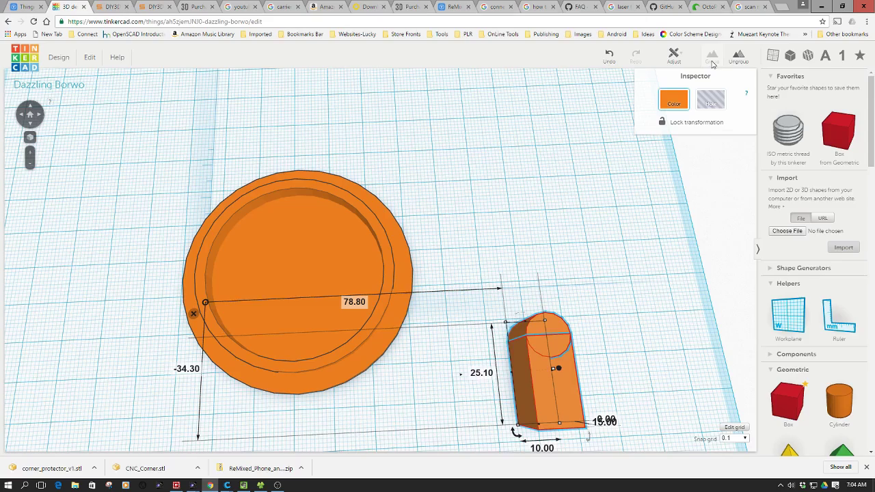
click(604, 381)
right_drag(605, 382, 623, 375)
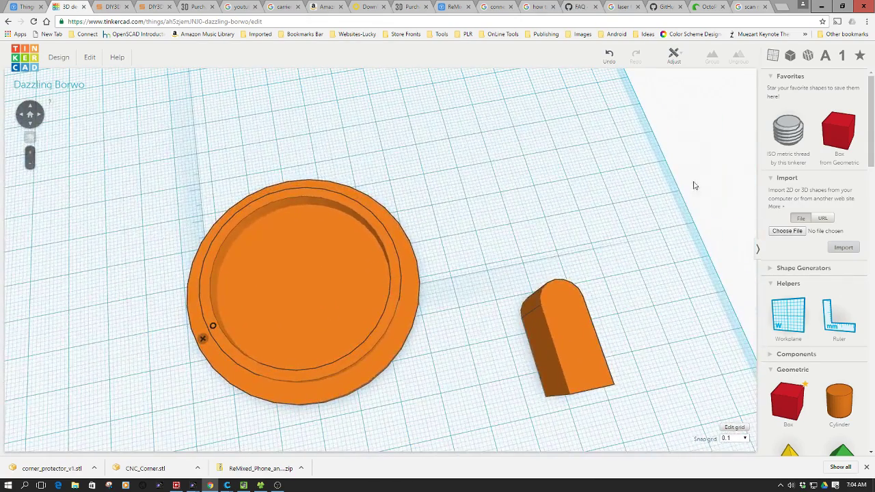
Make the rounded bar a hole shape and move it onto the orange lid's edge
click(570, 361)
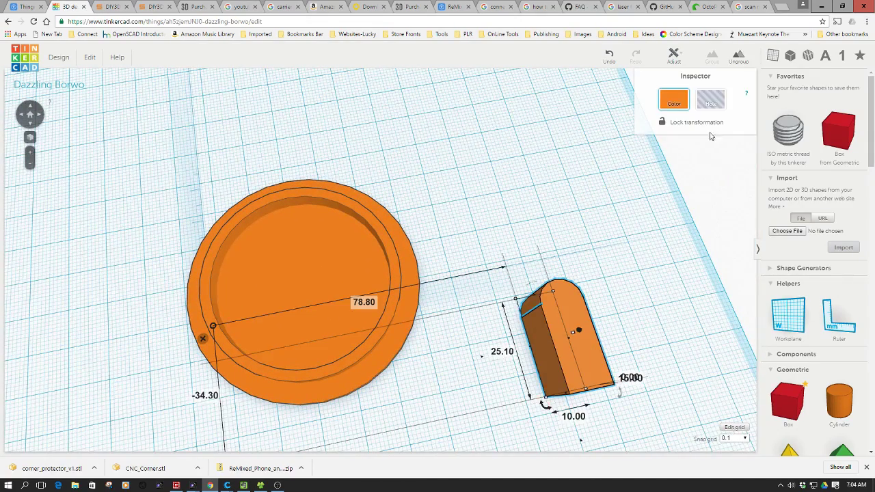
click(711, 106)
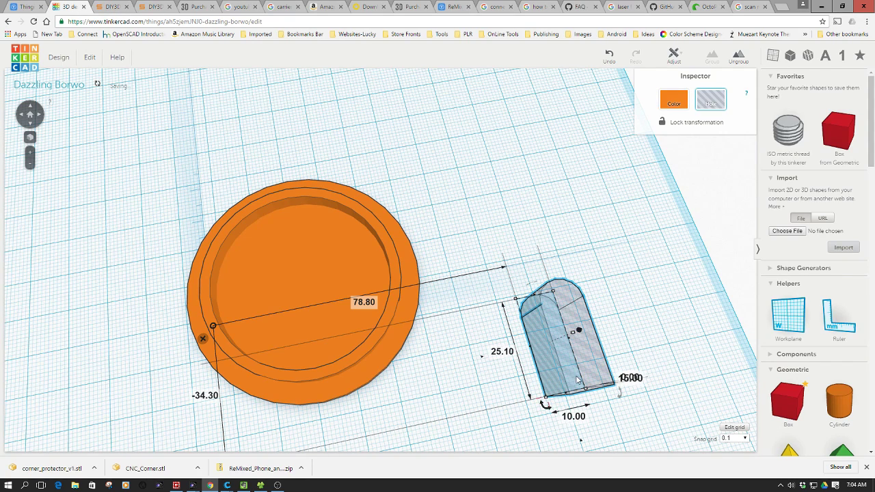
drag(544, 376, 298, 389)
scroll(353, 405, down, 2)
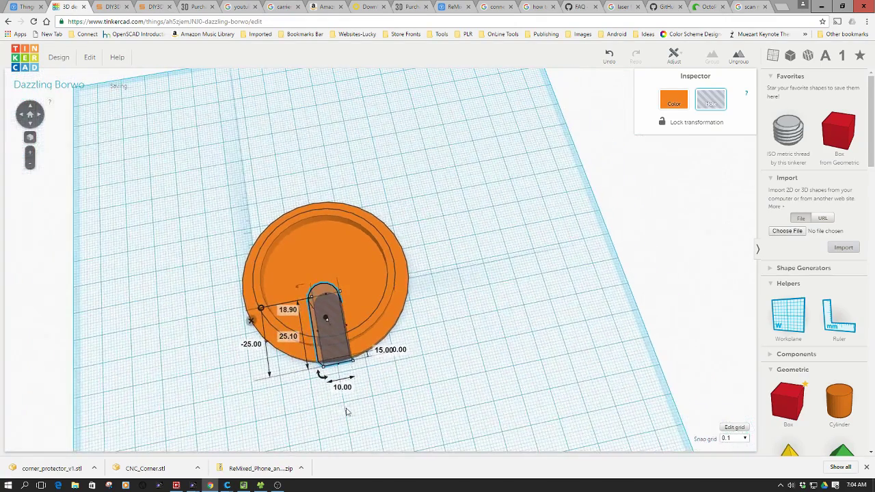
scroll(354, 415, up, 1)
right_drag(326, 408, 286, 207)
drag(287, 207, 175, 163)
Align the hole so it is centred across the lid
drag(412, 279, 456, 374)
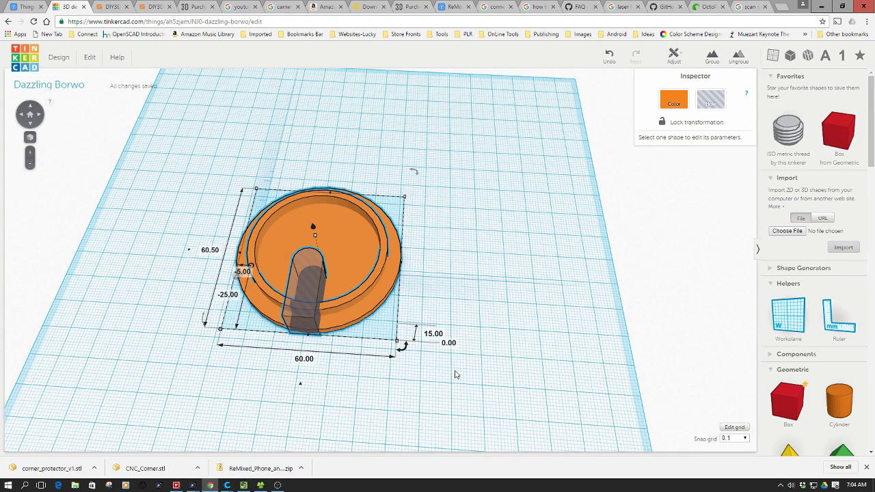
click(673, 54)
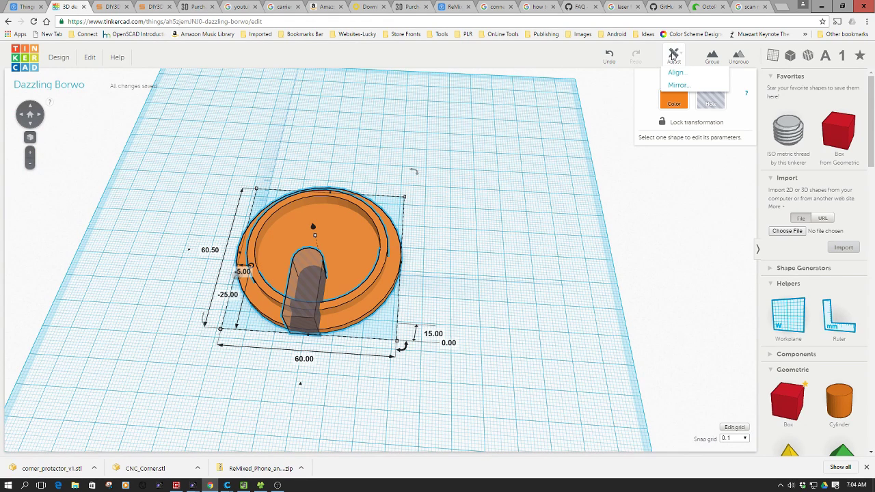
click(674, 77)
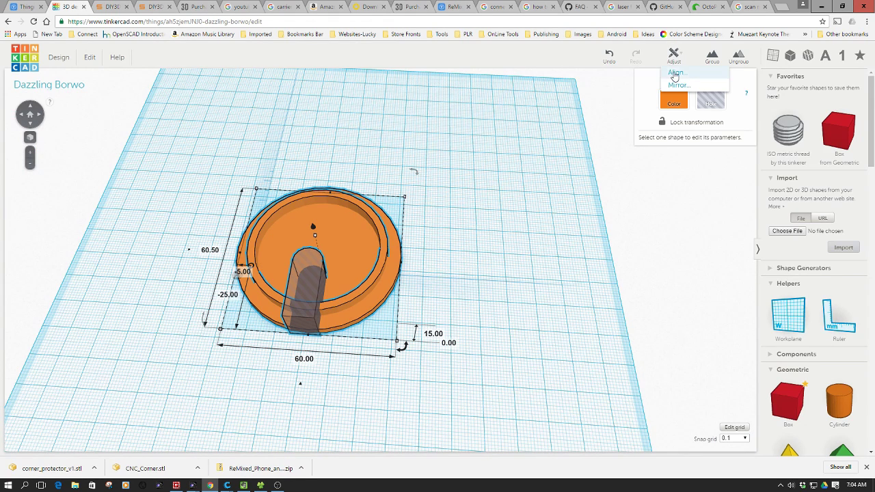
click(306, 343)
click(225, 403)
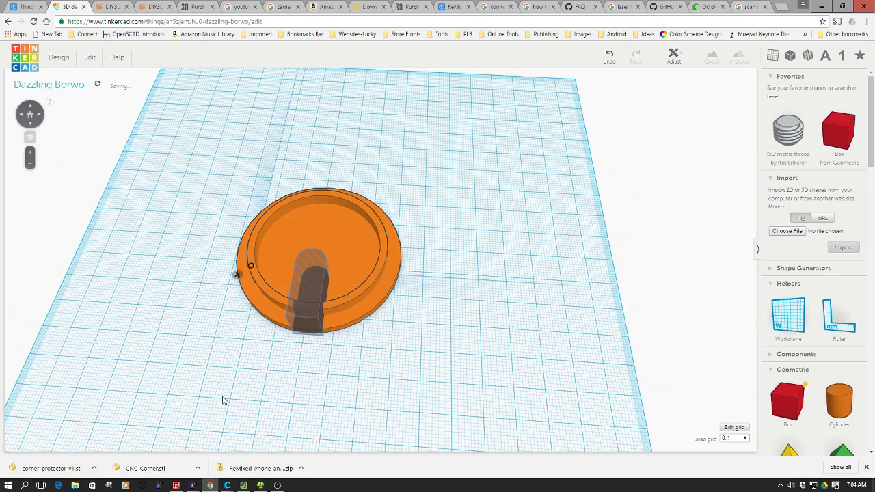
right_drag(225, 403, 253, 403)
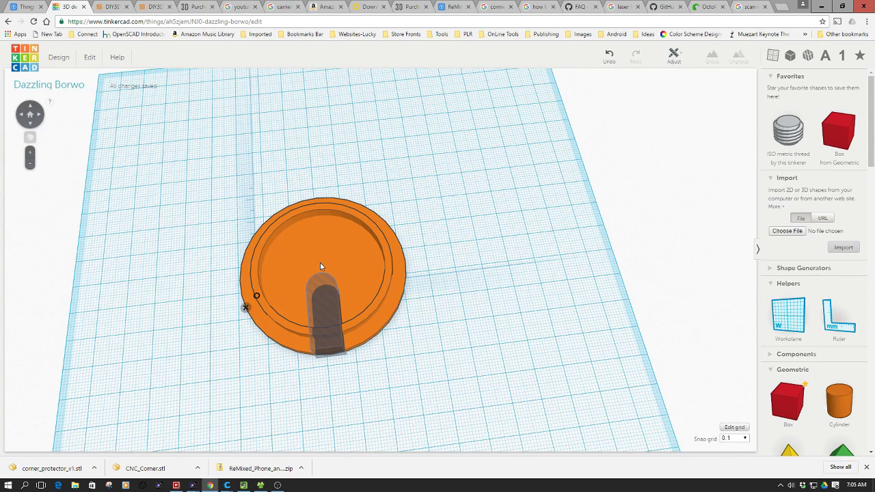
click(319, 300)
Nudge the hole outward two steps and back one so its rounded end bites into the lid's edge
key(Down)
key(Down)
key(Down)
key(Down)
key(Down)
key(Down)
key(Down)
key(Down)
key(Down)
key(Down)
key(Down)
key(Down)
key(Down)
key(Down)
key(Down)
key(Down)
key(Down)
key(Down)
key(Down)
key(Down)
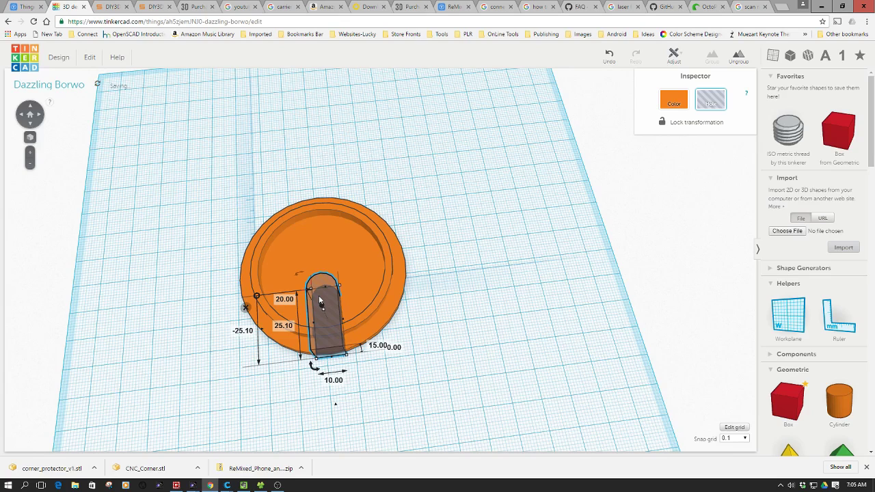
key(Down)
key(Down)
key(Down)
key(Down)
key(Down)
key(Down)
key(Down)
key(Down)
key(Down)
key(Down)
key(Down)
key(Down)
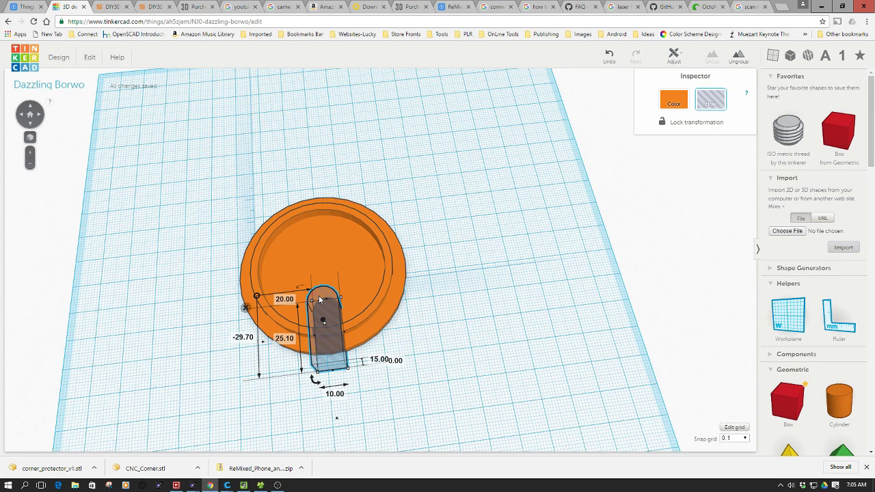
key(Up)
key(Up)
key(Up)
key(Up)
key(Up)
key(Up)
key(Up)
key(Up)
key(Up)
key(Up)
key(Up)
key(Up)
key(Up)
key(Up)
key(Up)
key(Up)
key(Up)
key(Up)
key(Up)
key(Up)
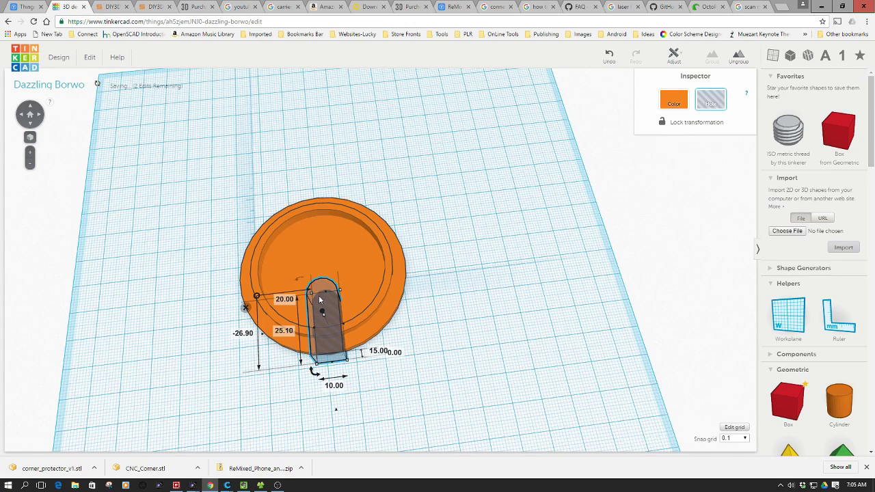
right_drag(458, 377, 573, 363)
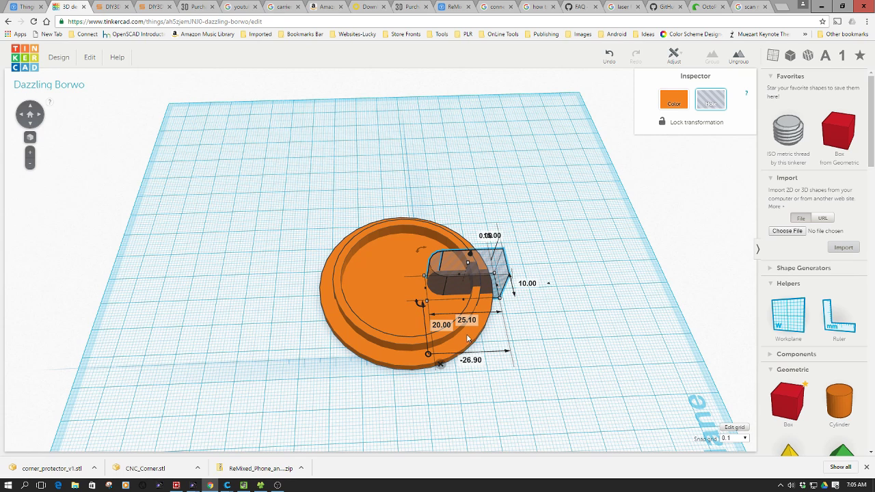
click(394, 367)
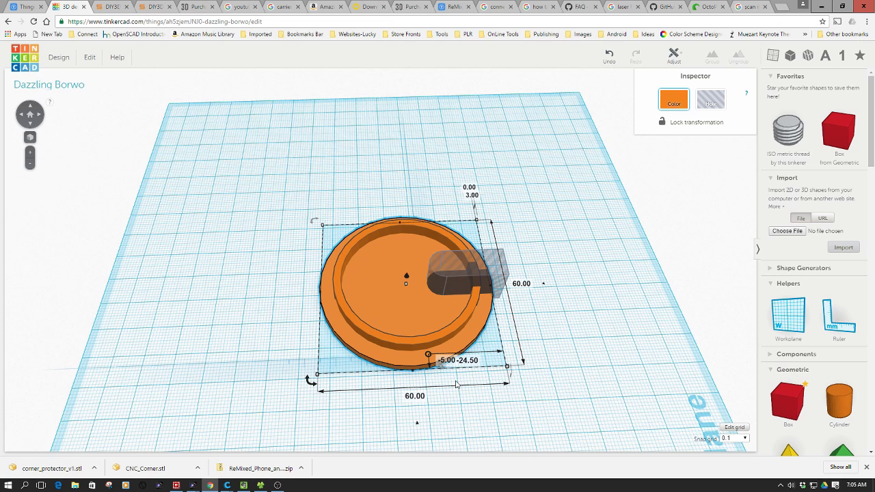
click(616, 372)
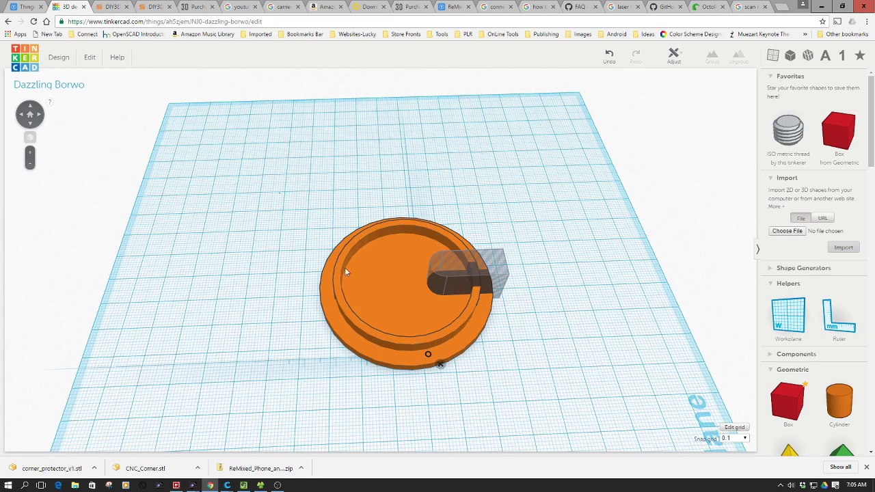
Group the 60 mm lid with the hole shape to carve the U-slot, then inspect it
mouse_move(279, 191)
mouse_down()
mouse_move(651, 424)
mouse_move(607, 410)
mouse_up()
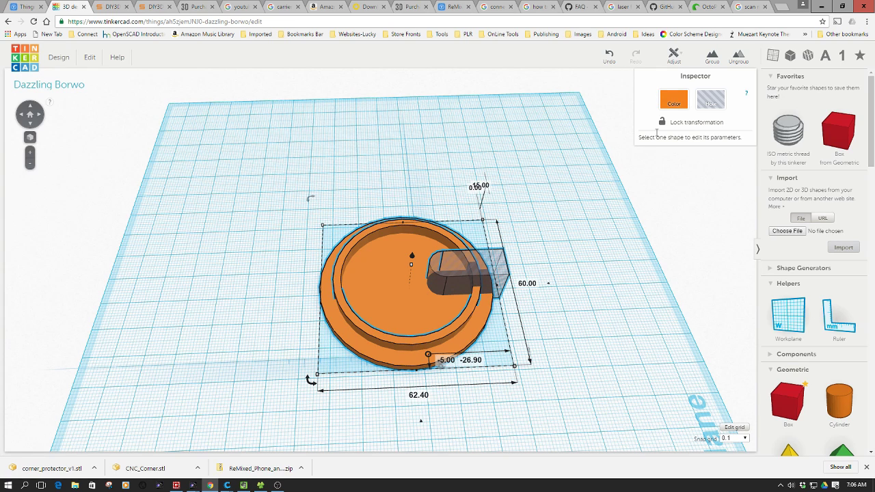
click(713, 57)
click(562, 394)
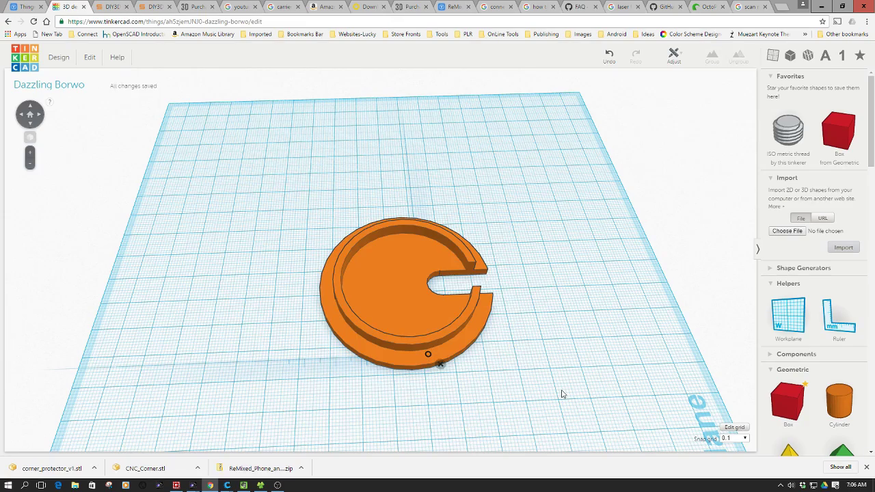
right_drag(562, 393, 390, 428)
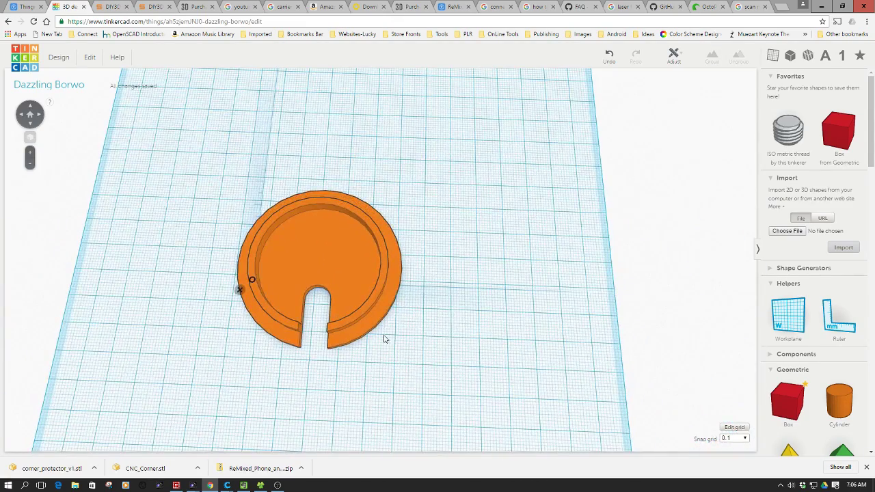